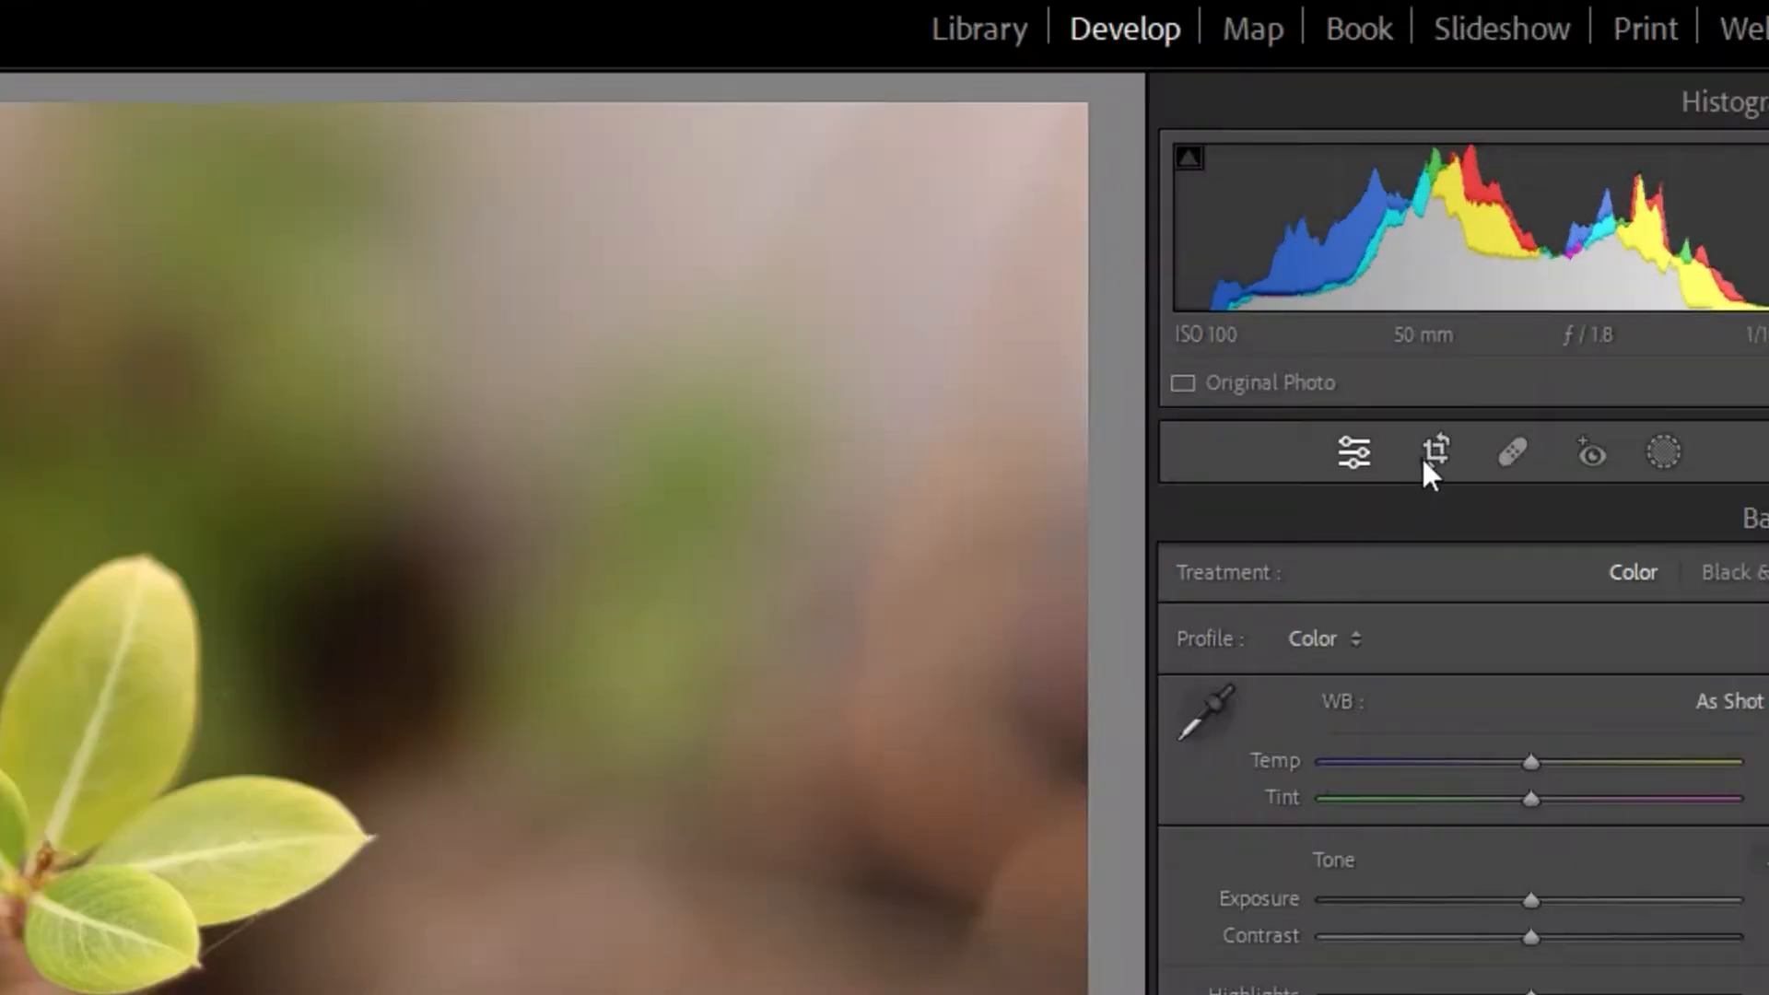
- Crop the plant photo to a 16 x 9 aspect ratio and apply the crop
click(1528, 293)
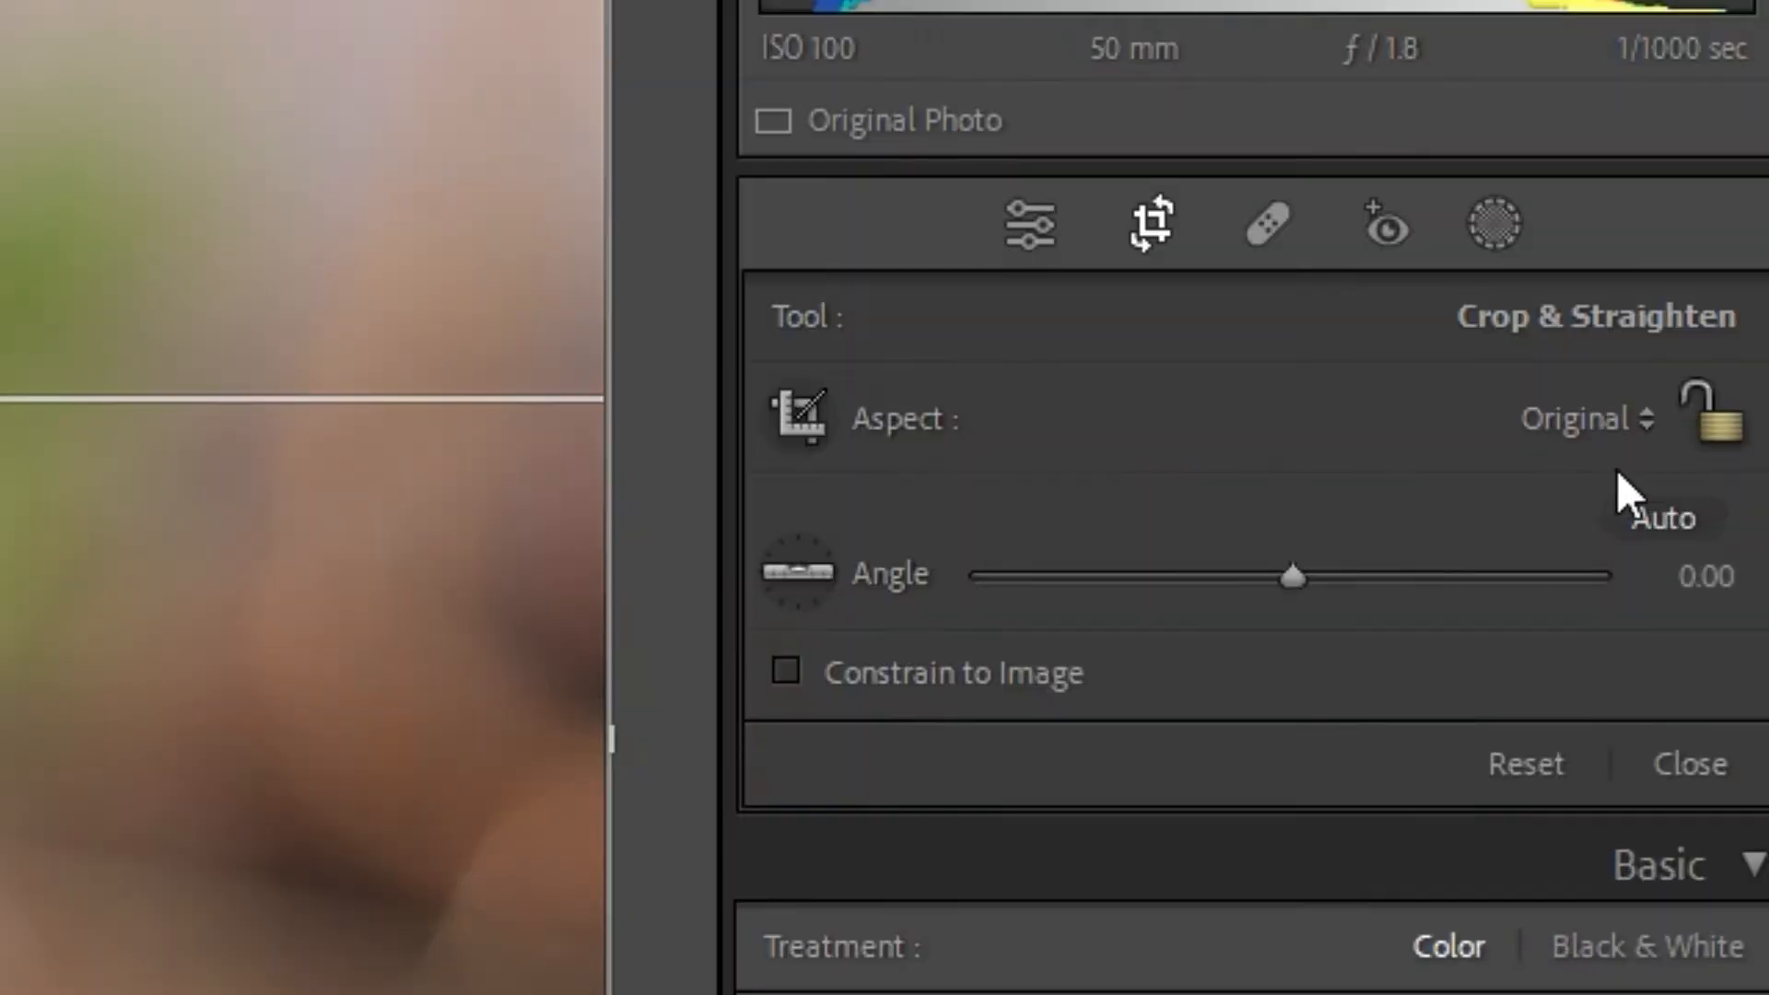
click(1732, 586)
click(1336, 767)
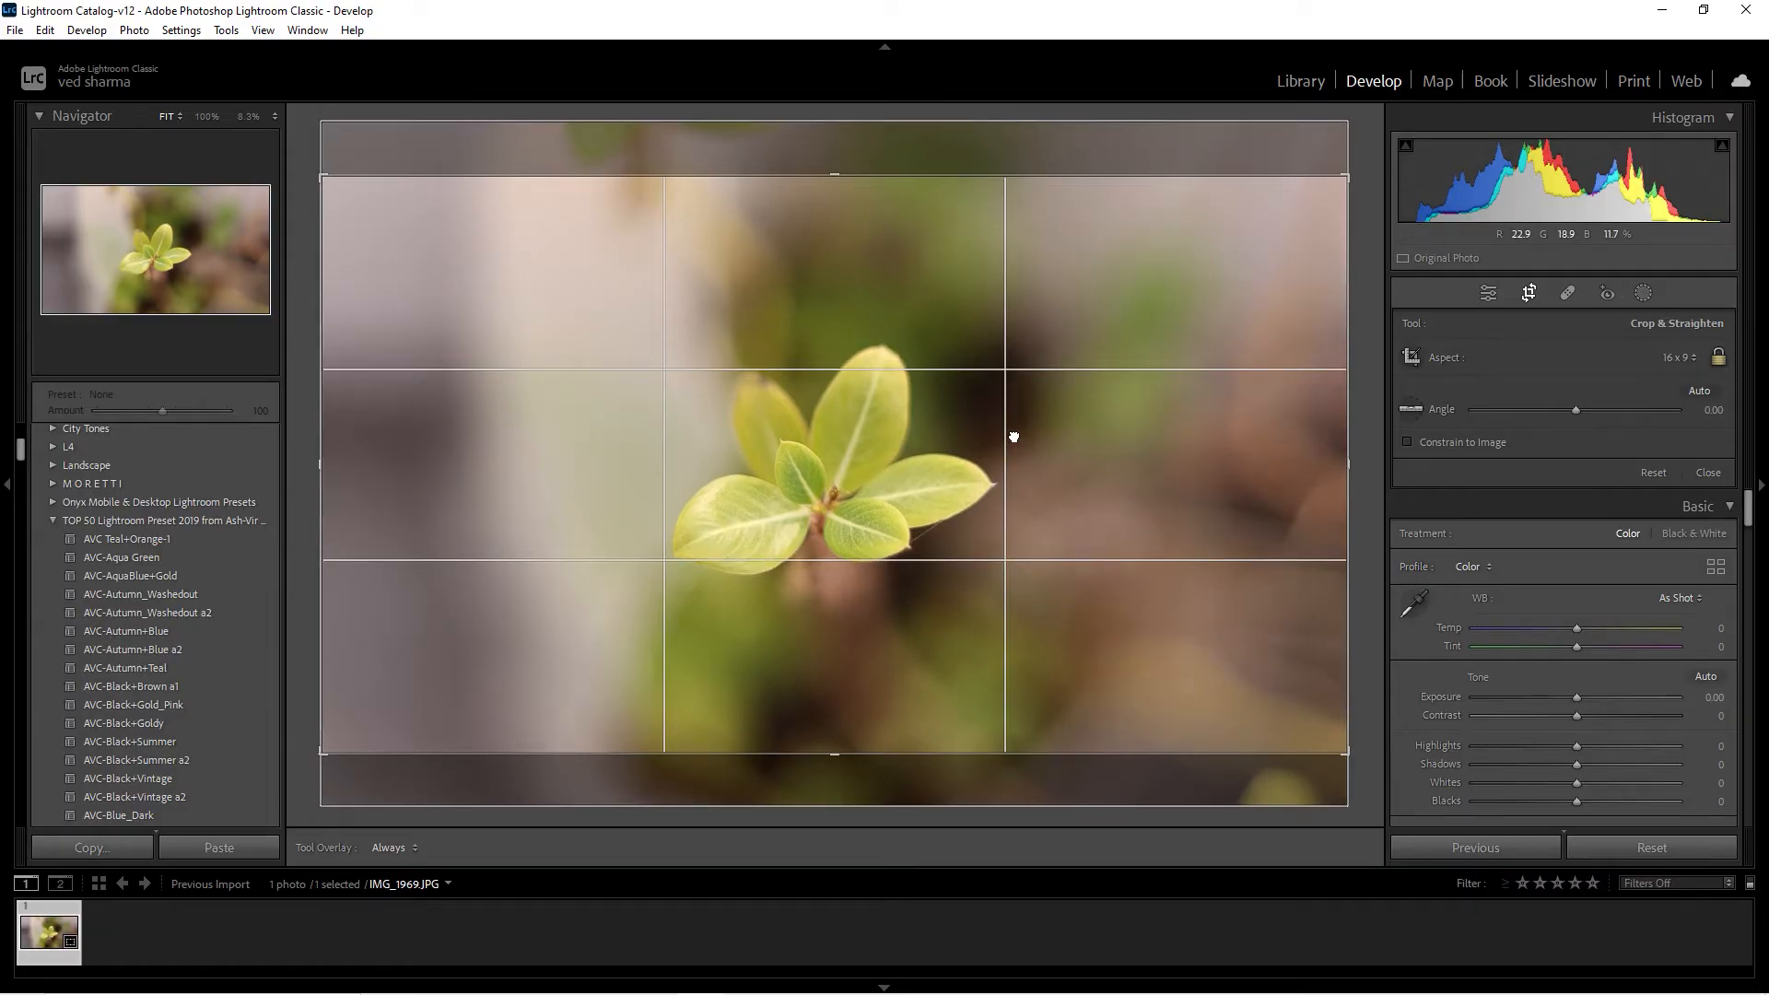
key(Return)
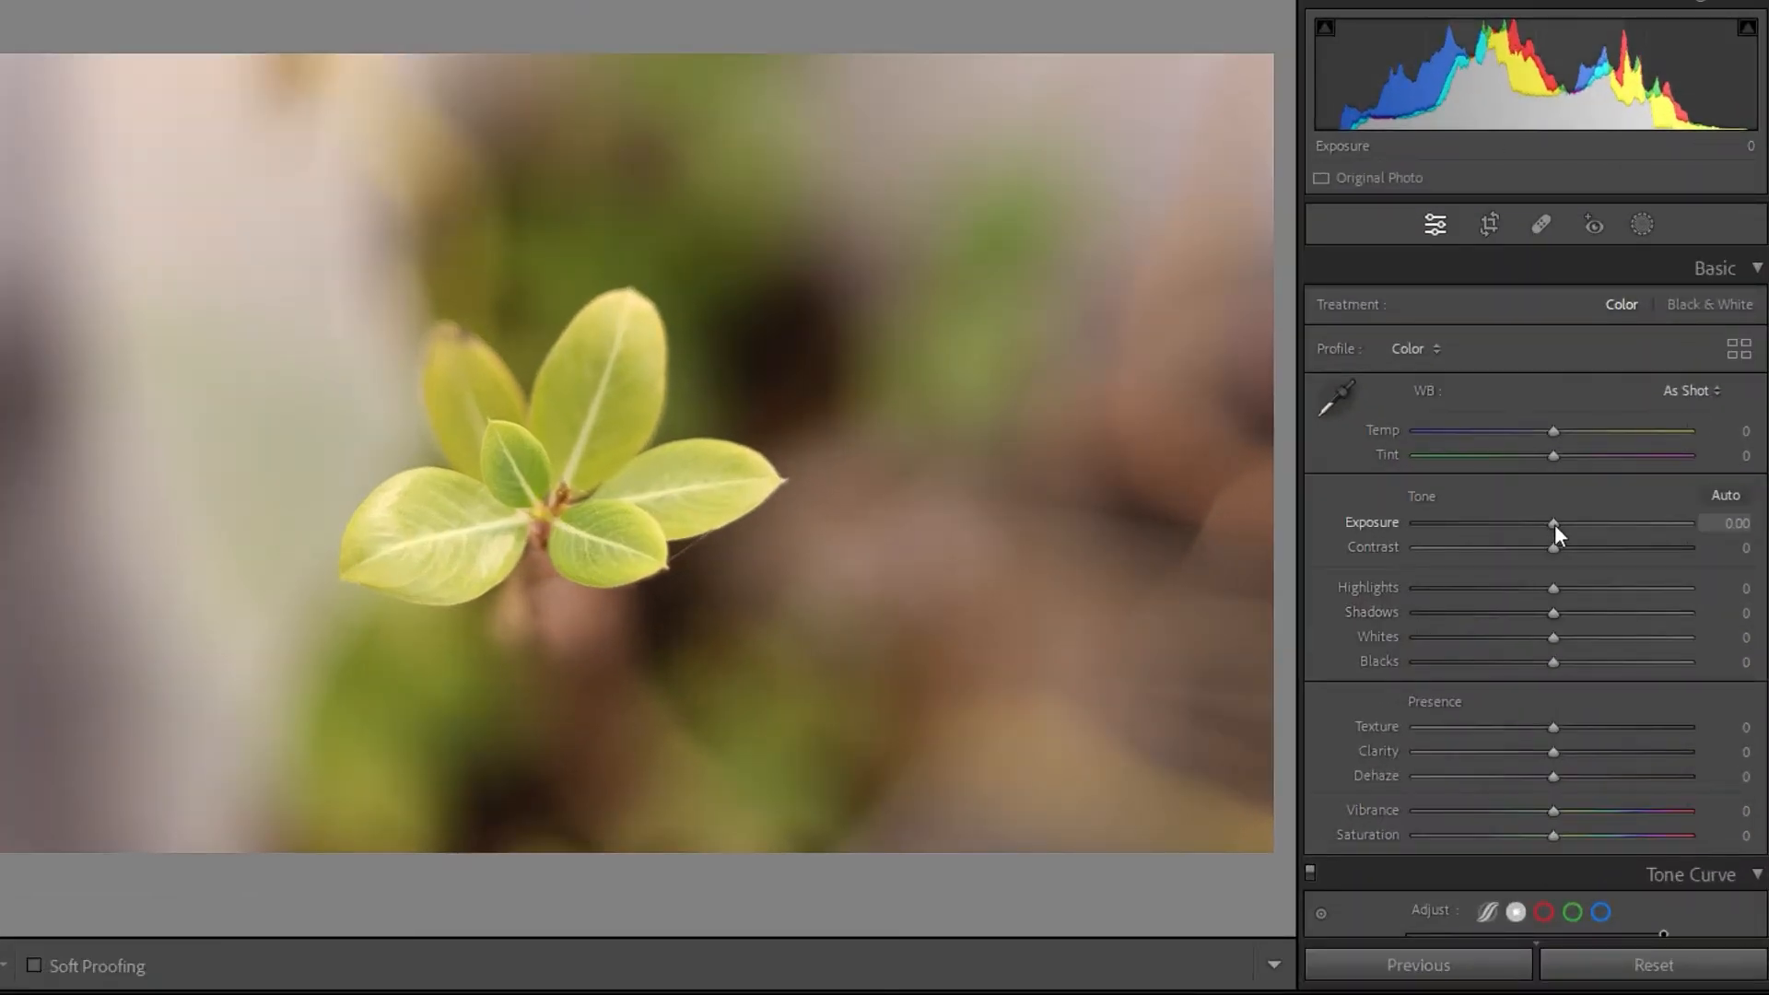
- Set Exposure to -1.24, Contrast +69, Highlights -4, Shadows +13, Whites +33, Blacks -1, Texture -10 and Dehaze +10
drag(1555, 524, 1645, 547)
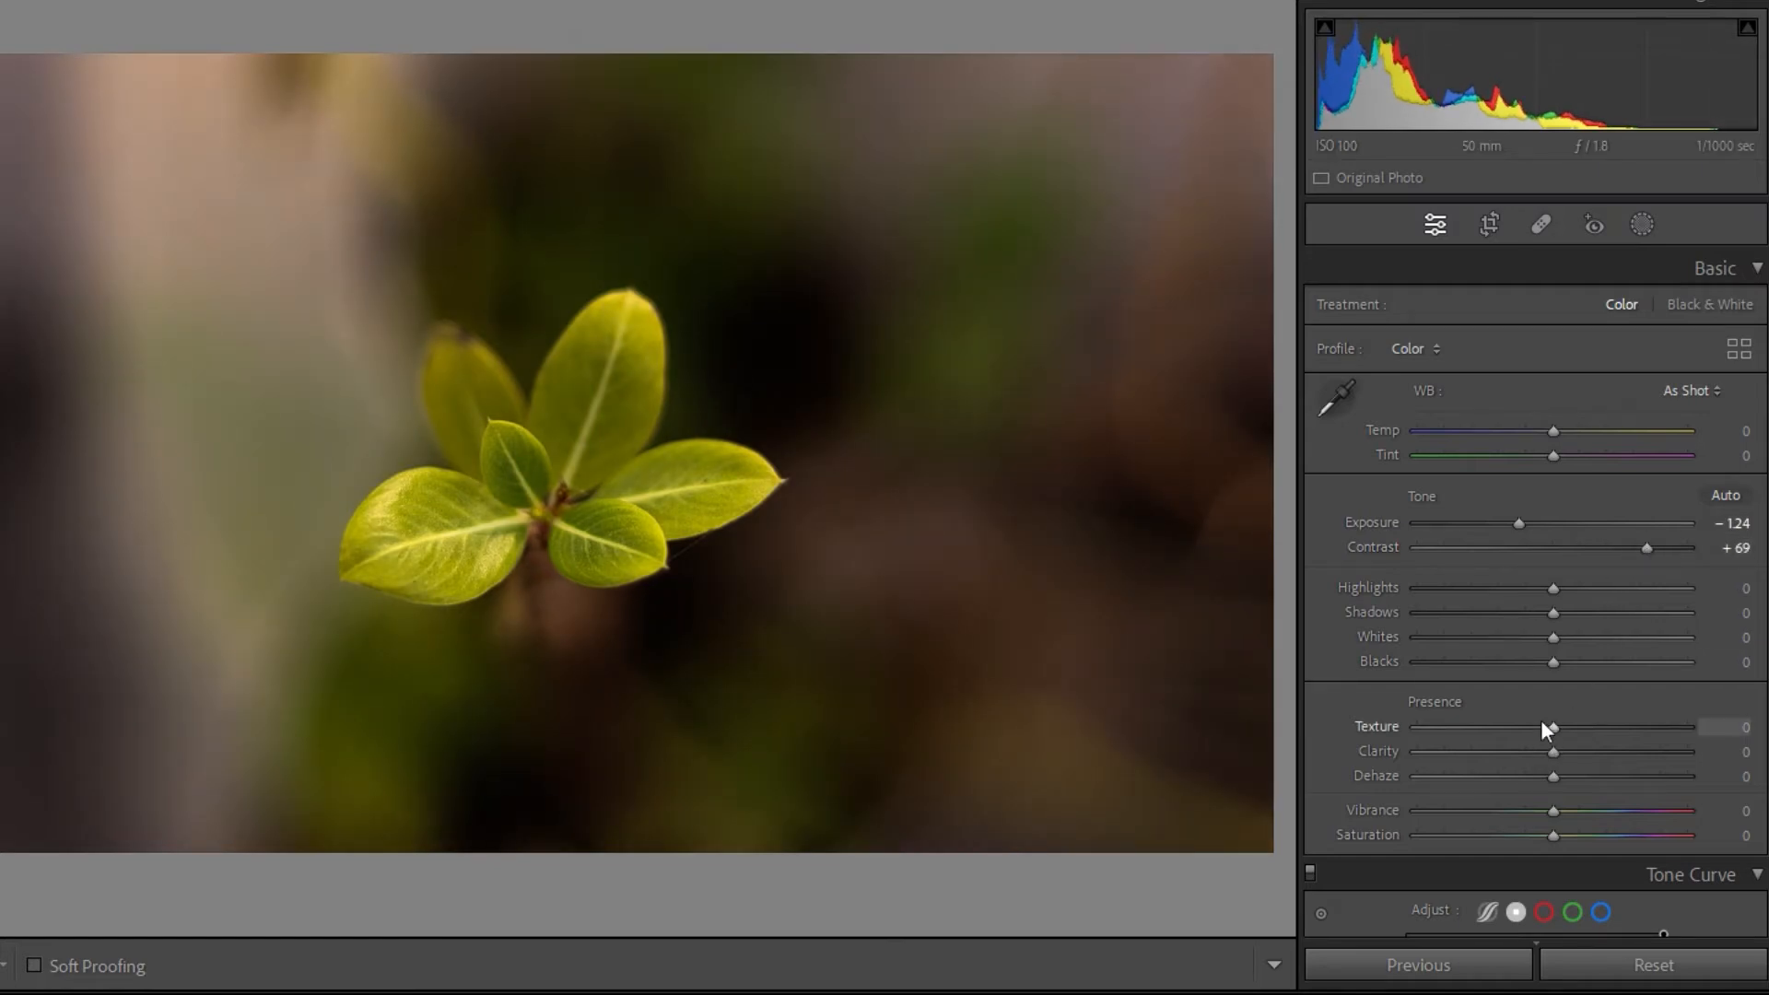
mouse_move(1555, 639)
mouse_down()
mouse_move(1601, 641)
mouse_move(1535, 589)
mouse_move(1555, 621)
mouse_move(1584, 615)
mouse_move(1554, 656)
mouse_up()
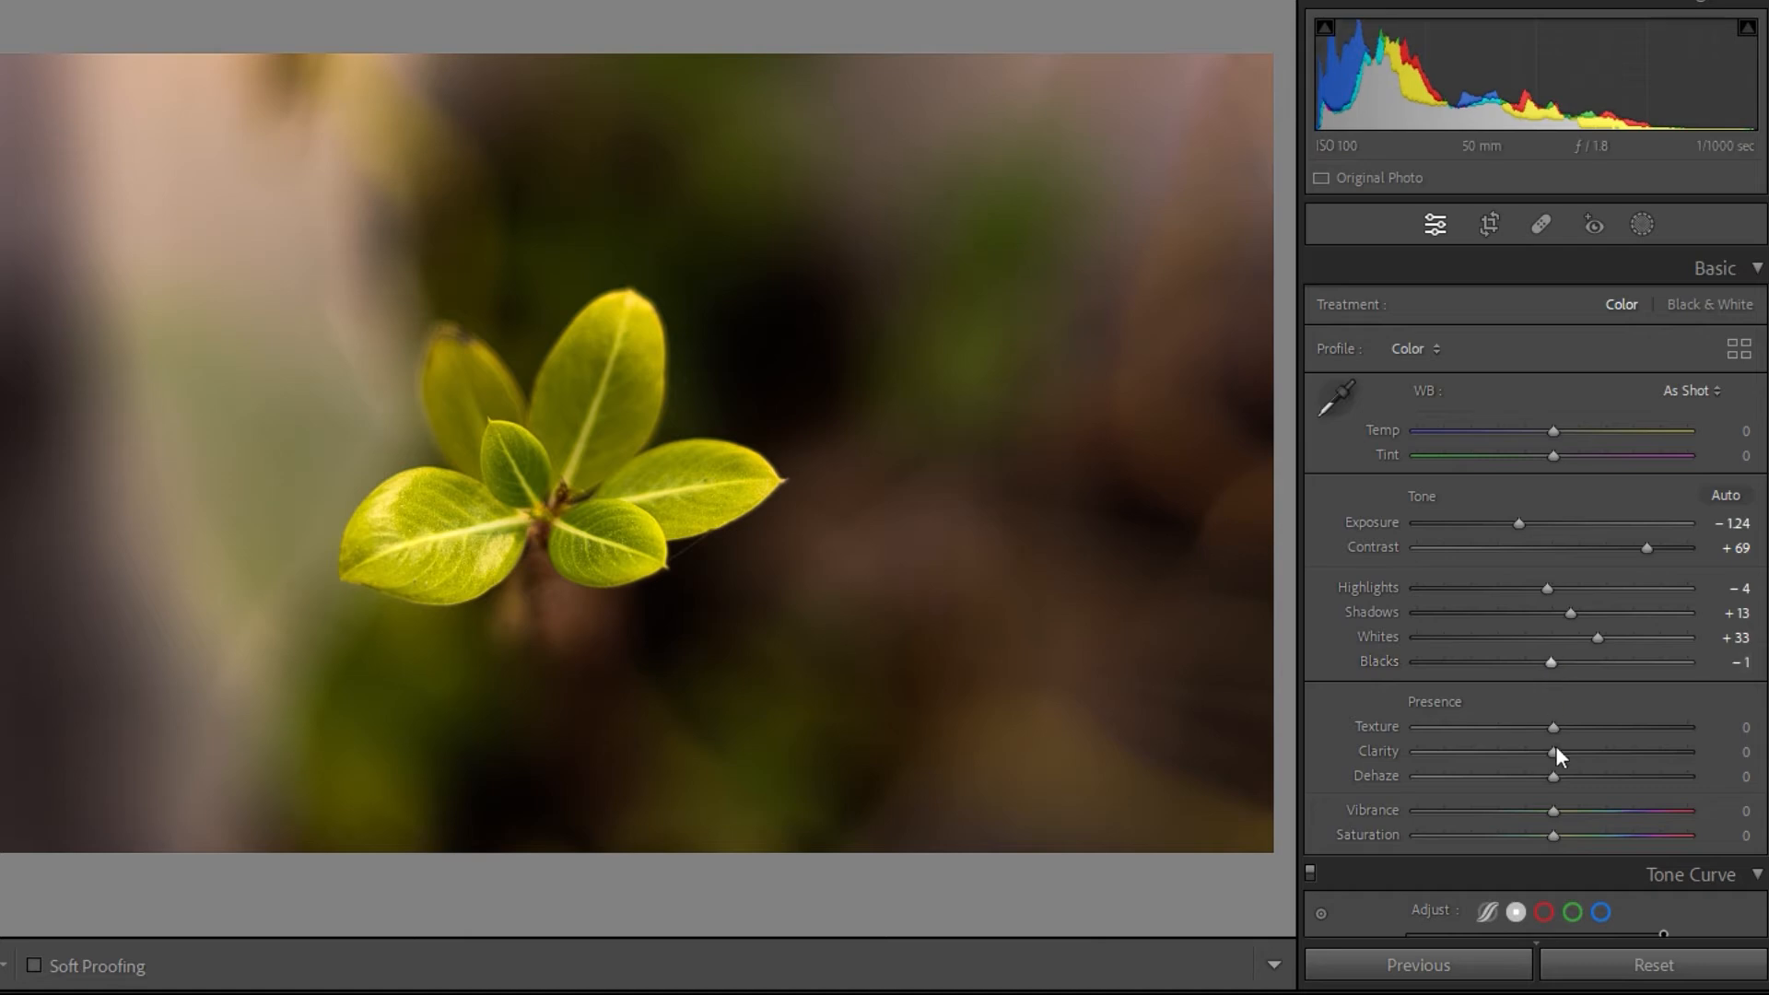
mouse_move(1553, 750)
mouse_down()
mouse_move(1577, 754)
mouse_move(1540, 728)
mouse_up()
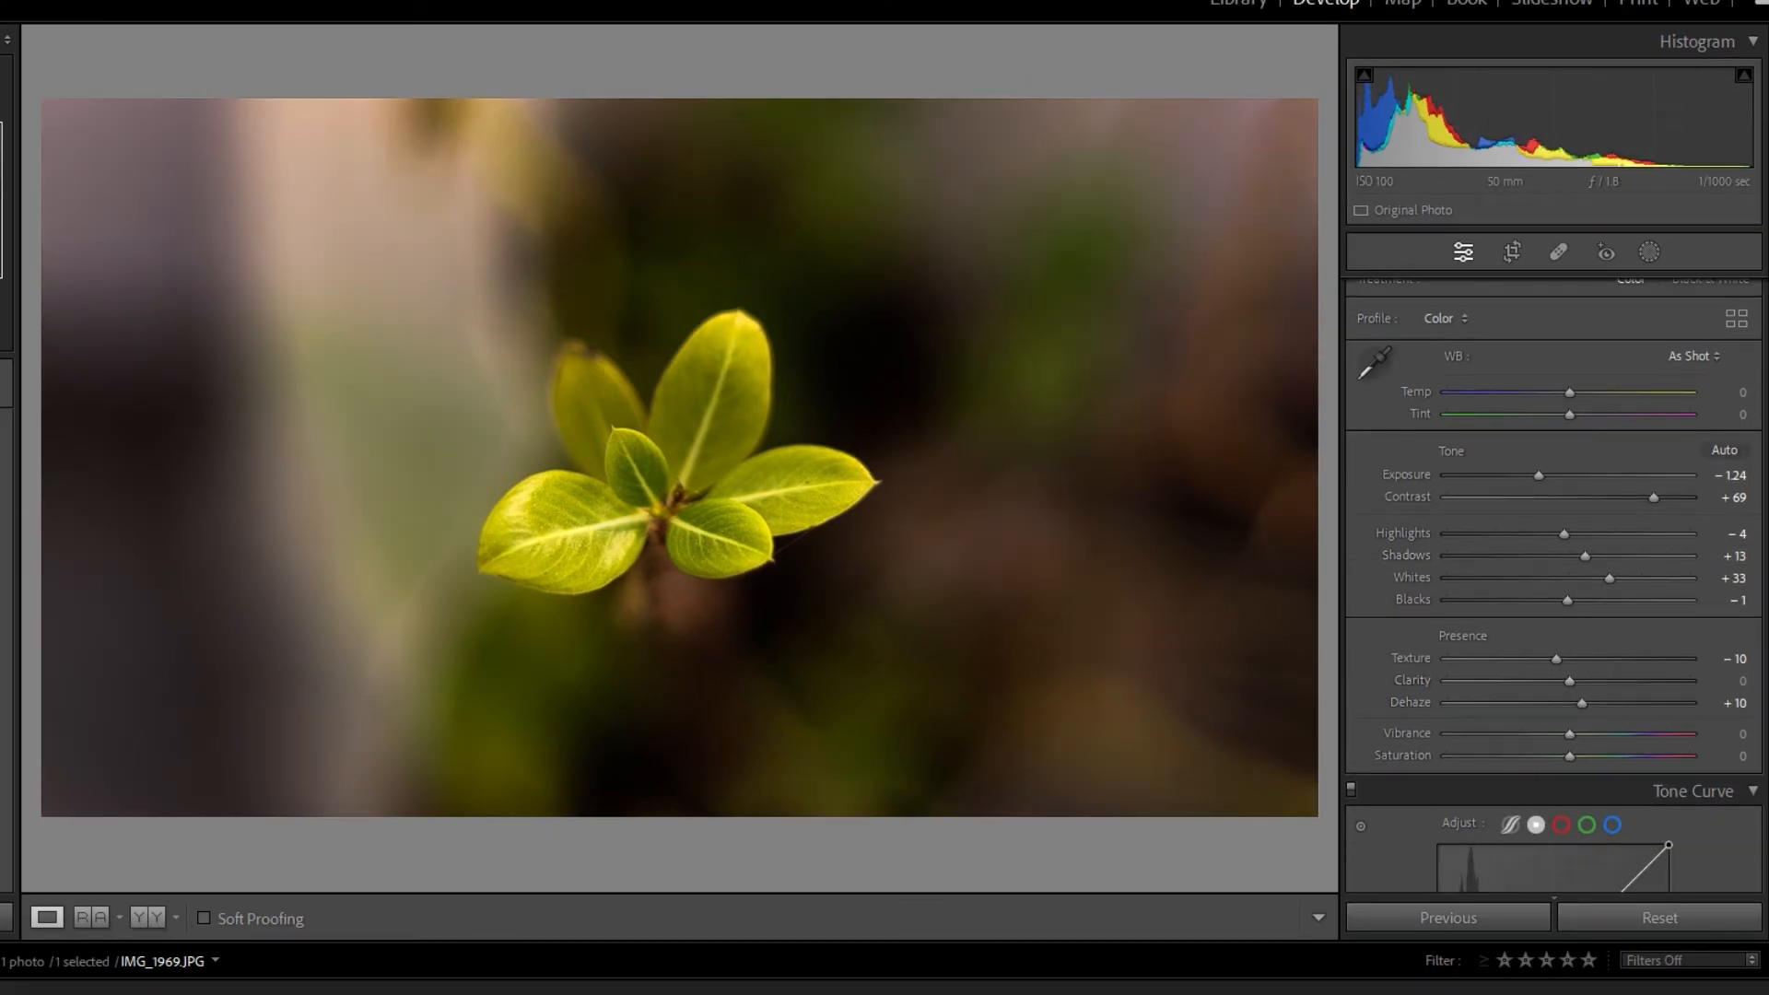
- Set the HSL saturation of all eight colors, from Red to Magenta, to -100
scroll(1746, 409, down, 6)
scroll(1750, 461, down, 3)
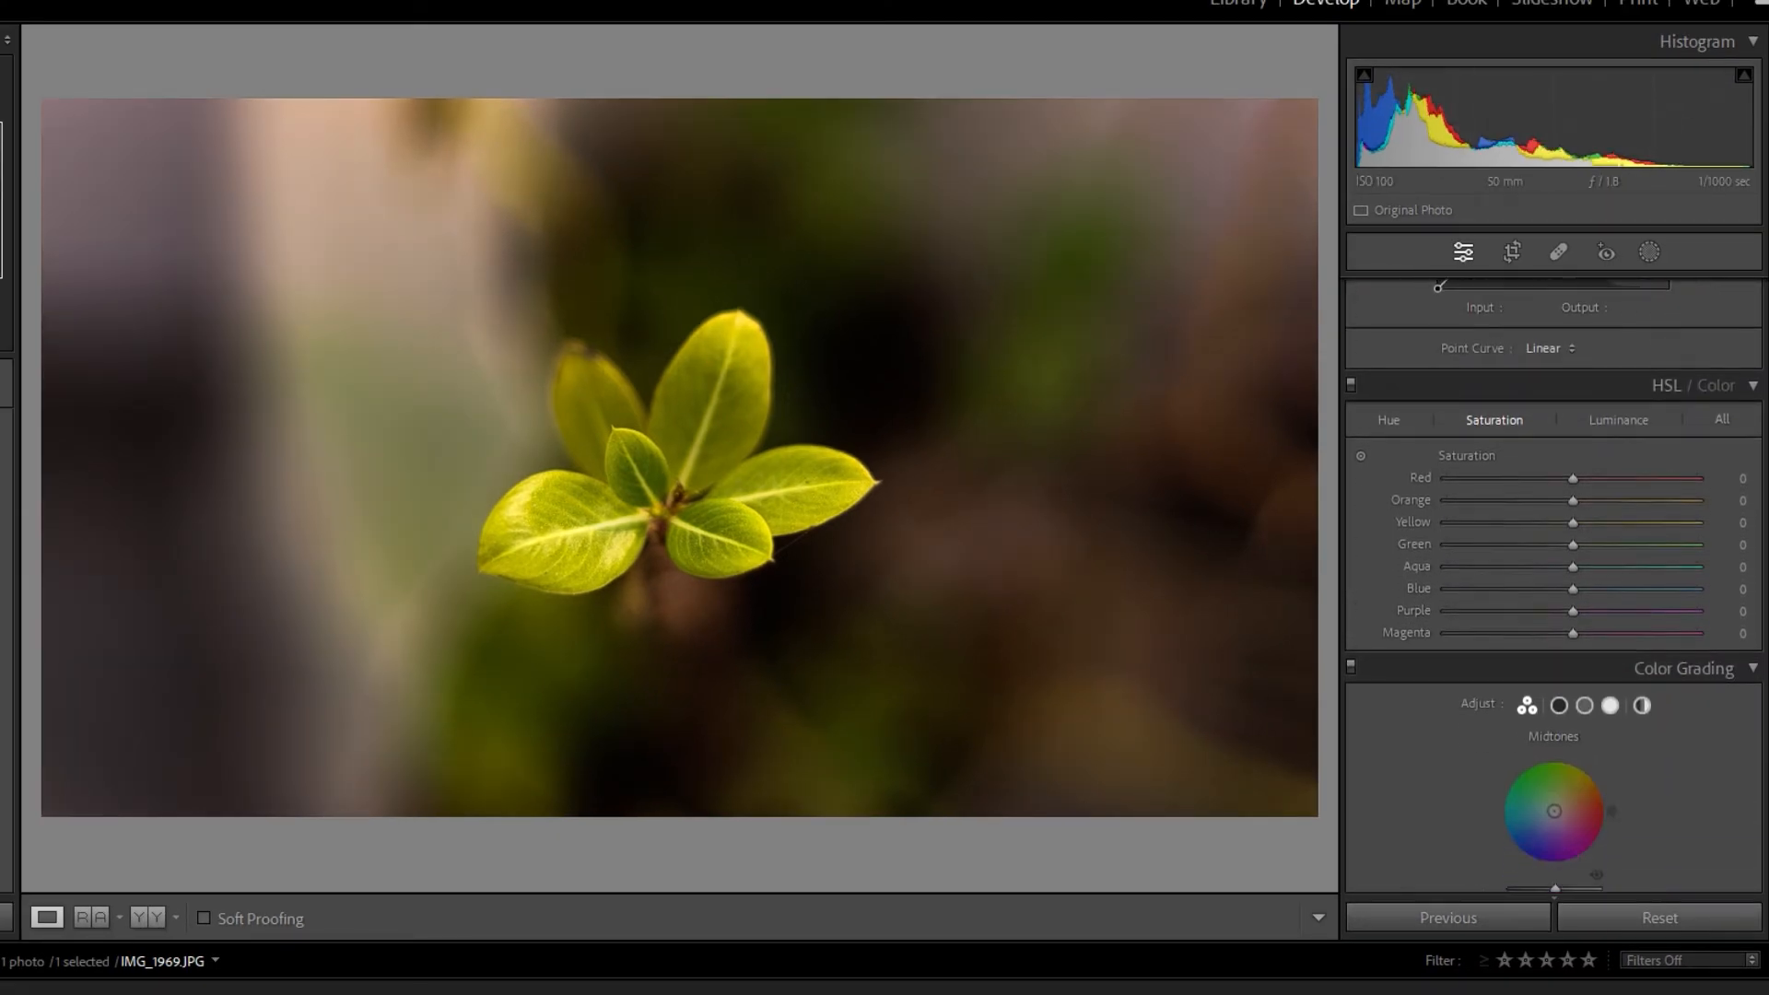
drag(1454, 459, 1404, 476)
click(1445, 480)
click(1439, 502)
click(1439, 523)
click(1461, 546)
drag(1459, 568, 1408, 612)
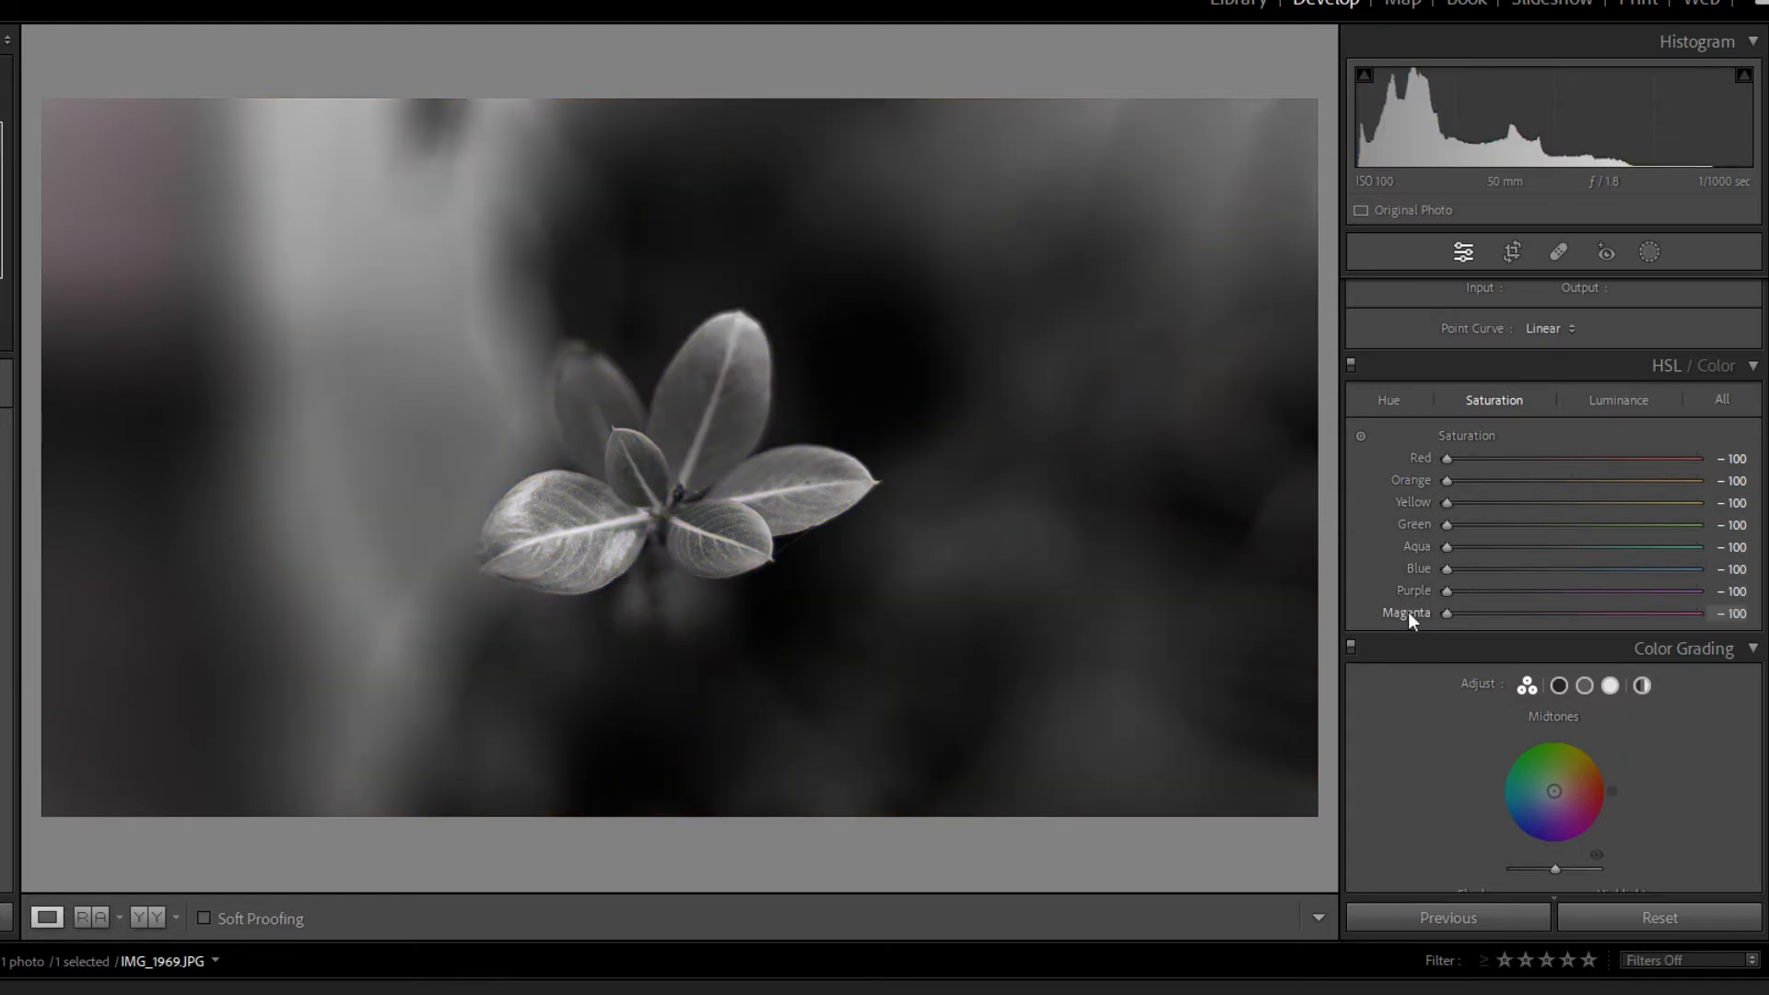
- Bring back some warm color by setting HSL saturation to -26 for Red, -19 for Orange and -89 for Yellow
drag(1446, 458, 1202, 468)
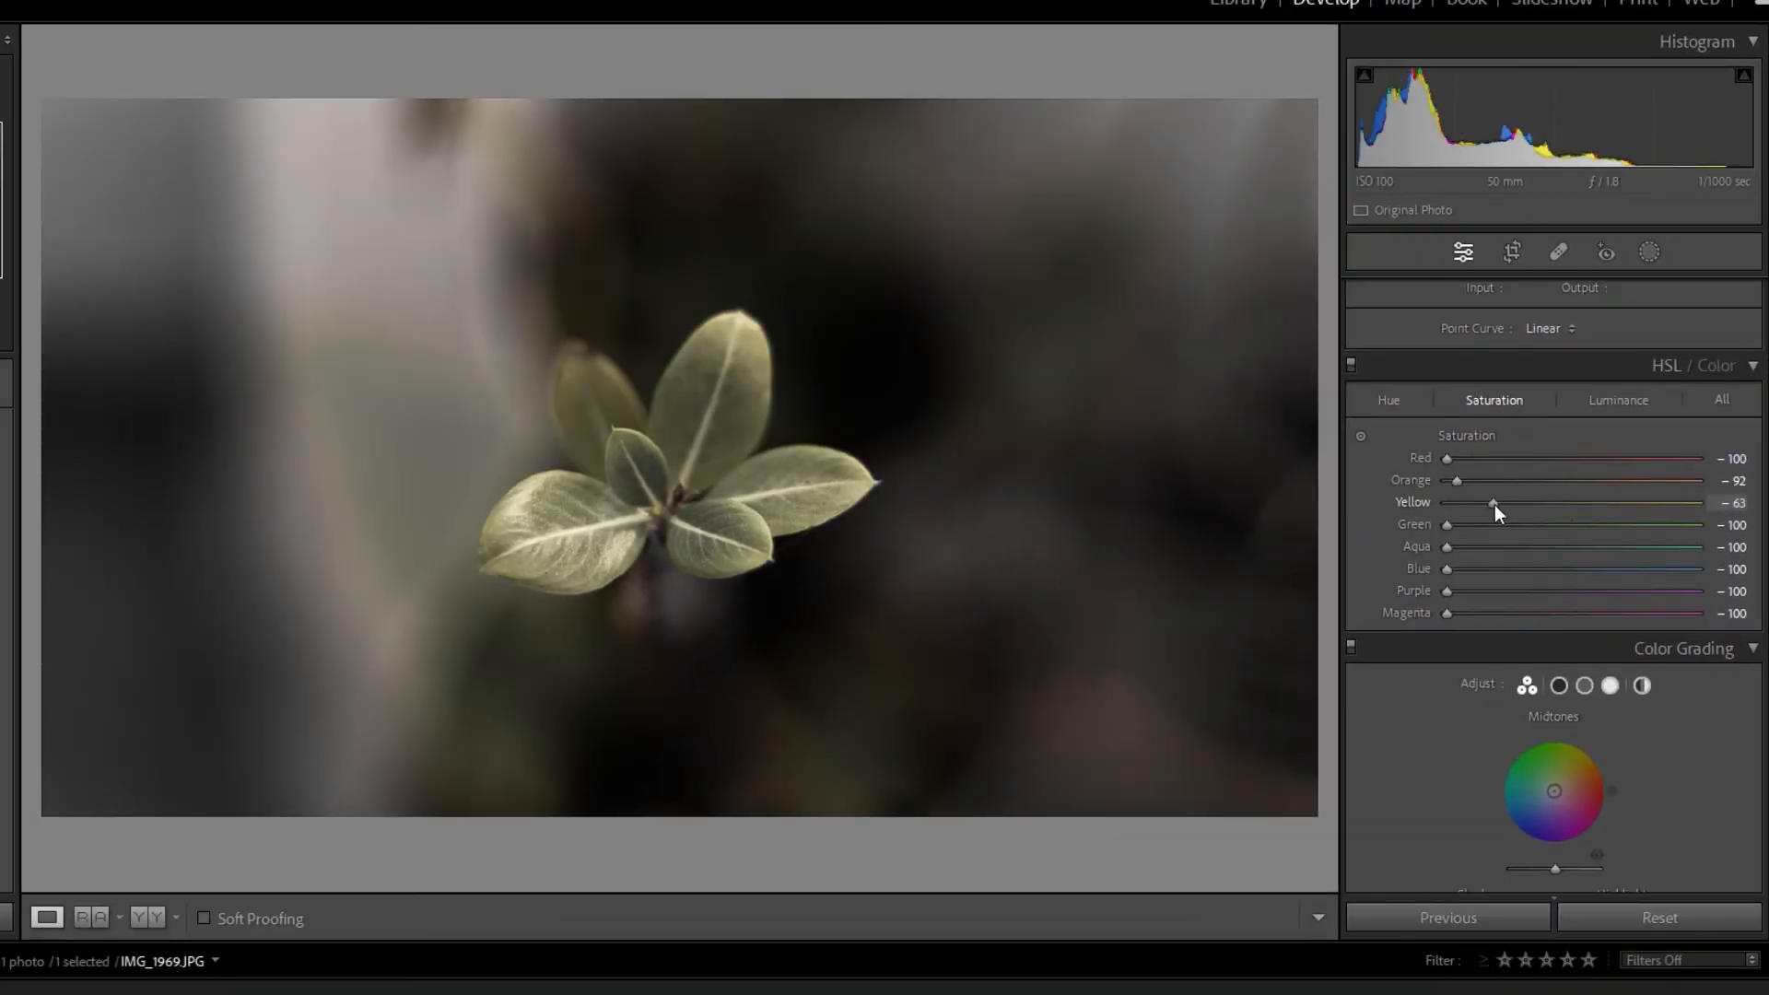
drag(1431, 479, 1463, 503)
click(1548, 463)
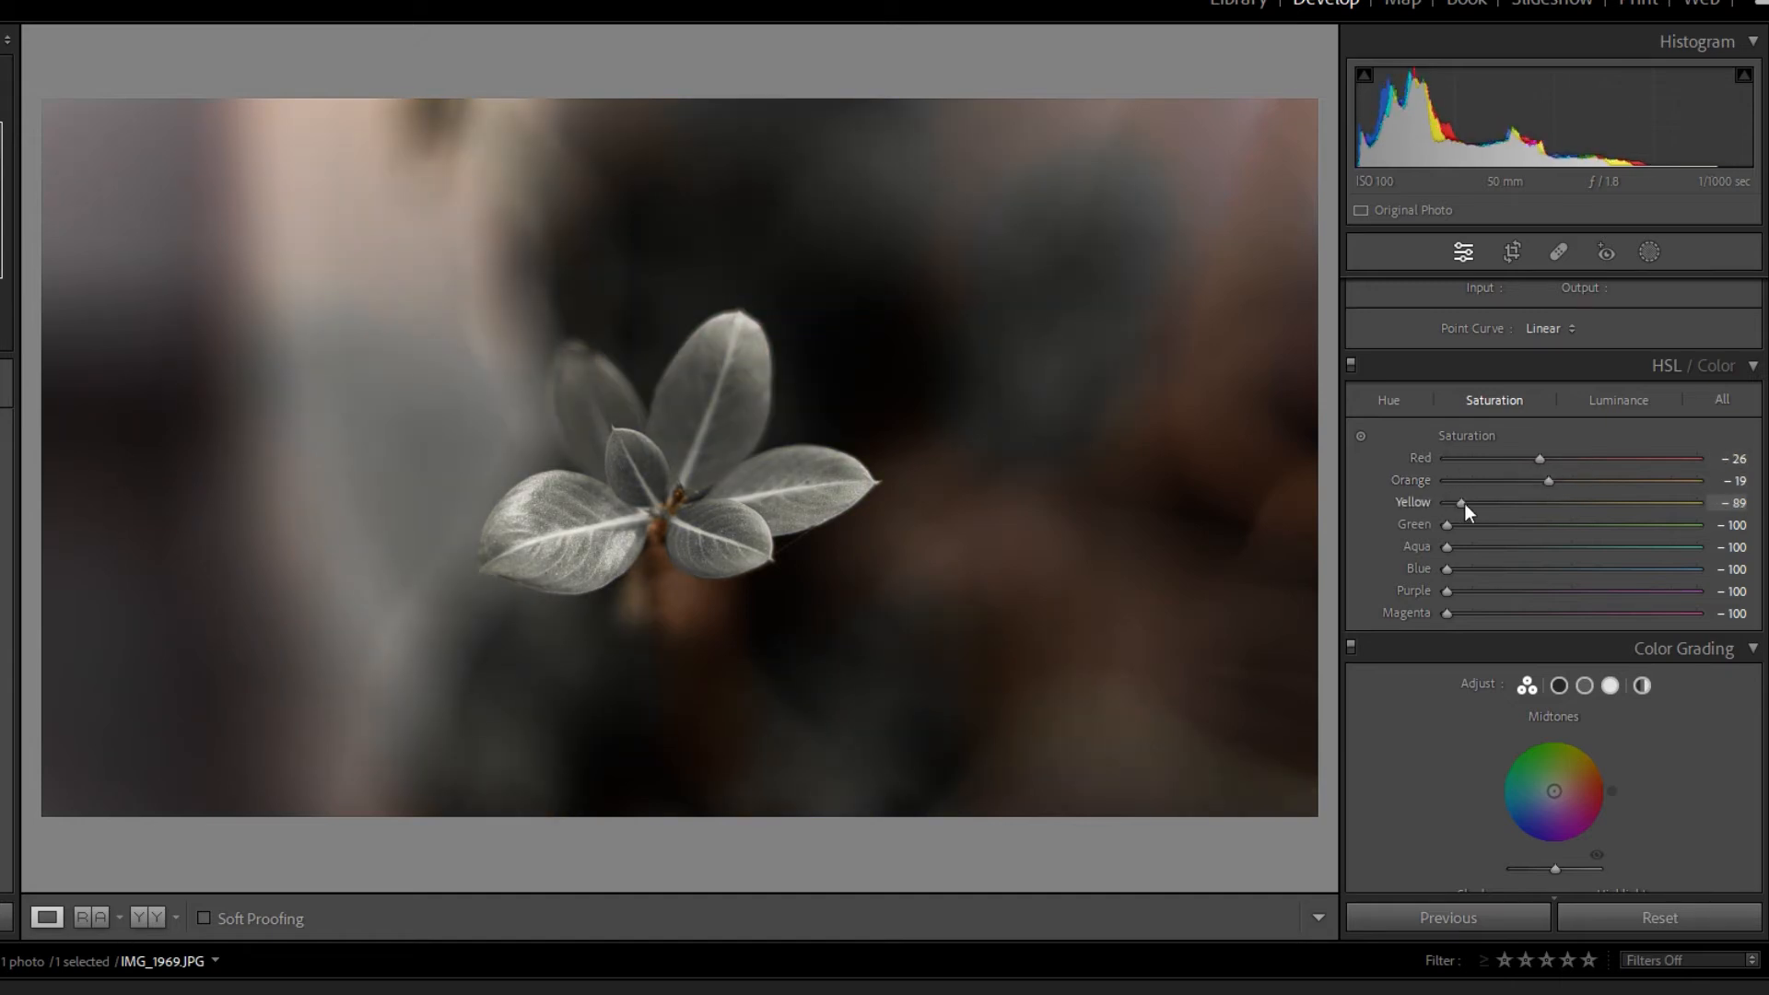
- Adjust the Yellow luminance in HSL, and set the white balance to Temp -14 and Tint -40
click(1610, 395)
drag(1573, 502, 1518, 459)
scroll(1572, 443, up, 8)
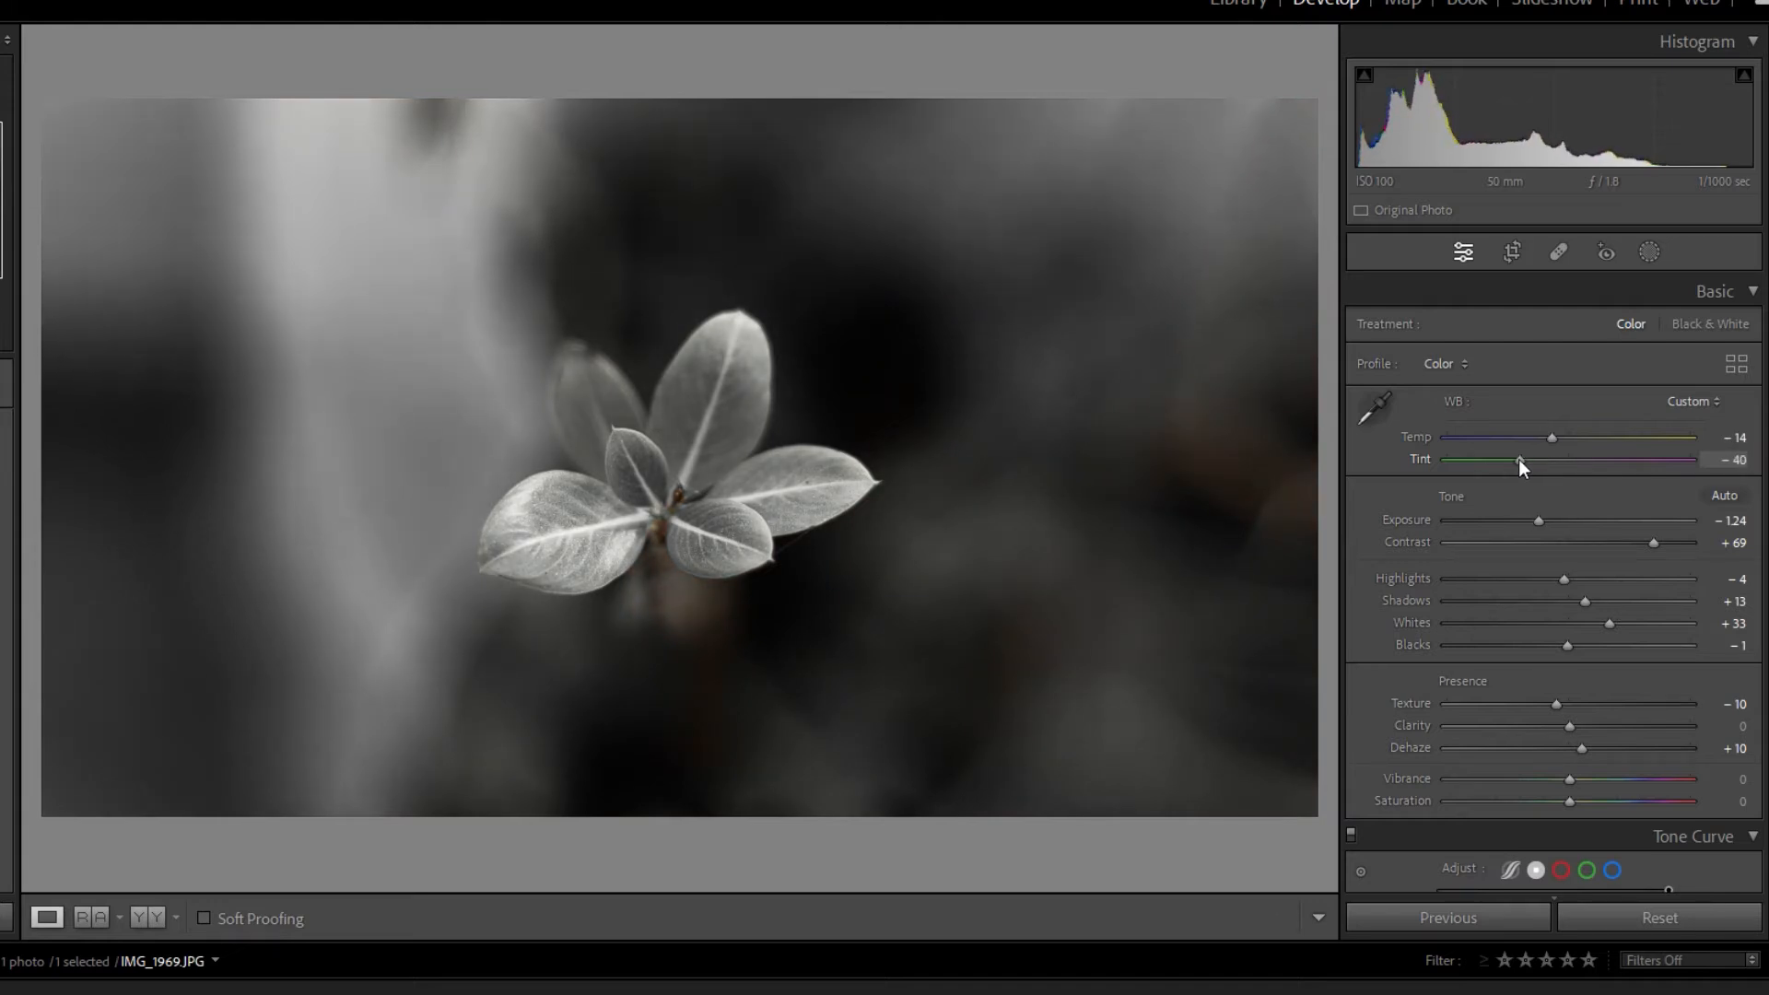
- In Calibration, set Blue Primary Hue to +9 and Saturation to +15, and adjust the Red Primary values
scroll(1649, 484, down, 15)
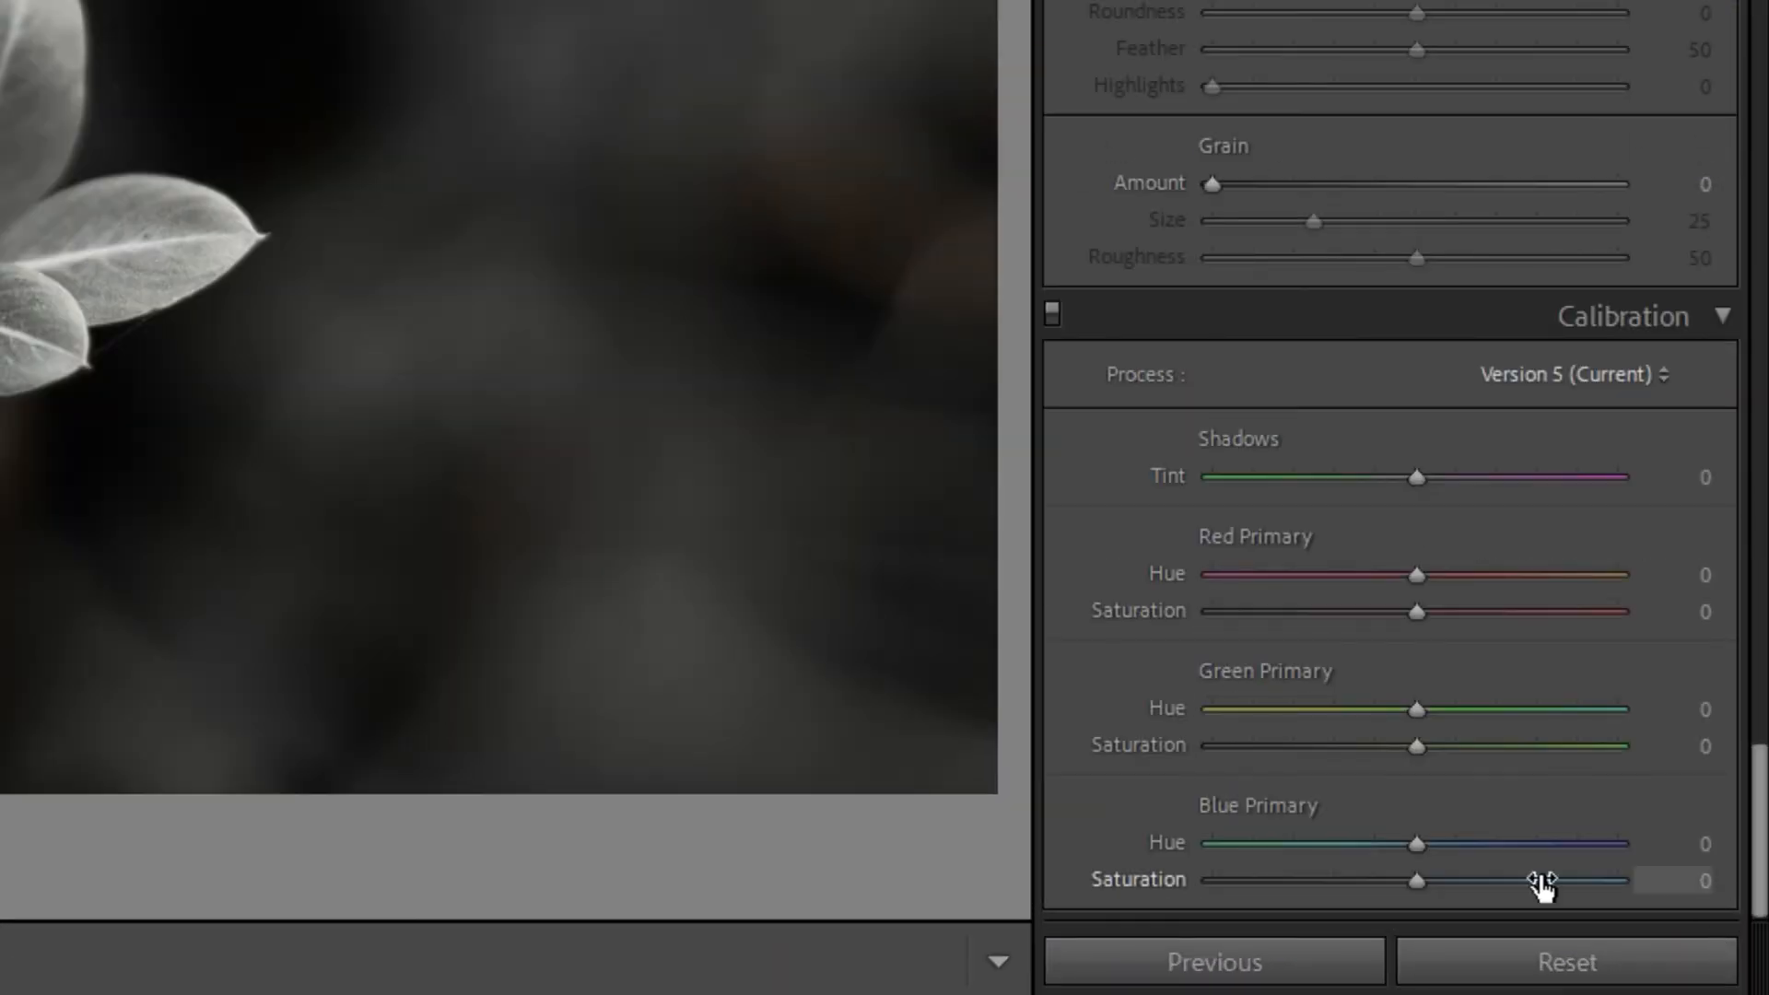
drag(1418, 880, 1440, 850)
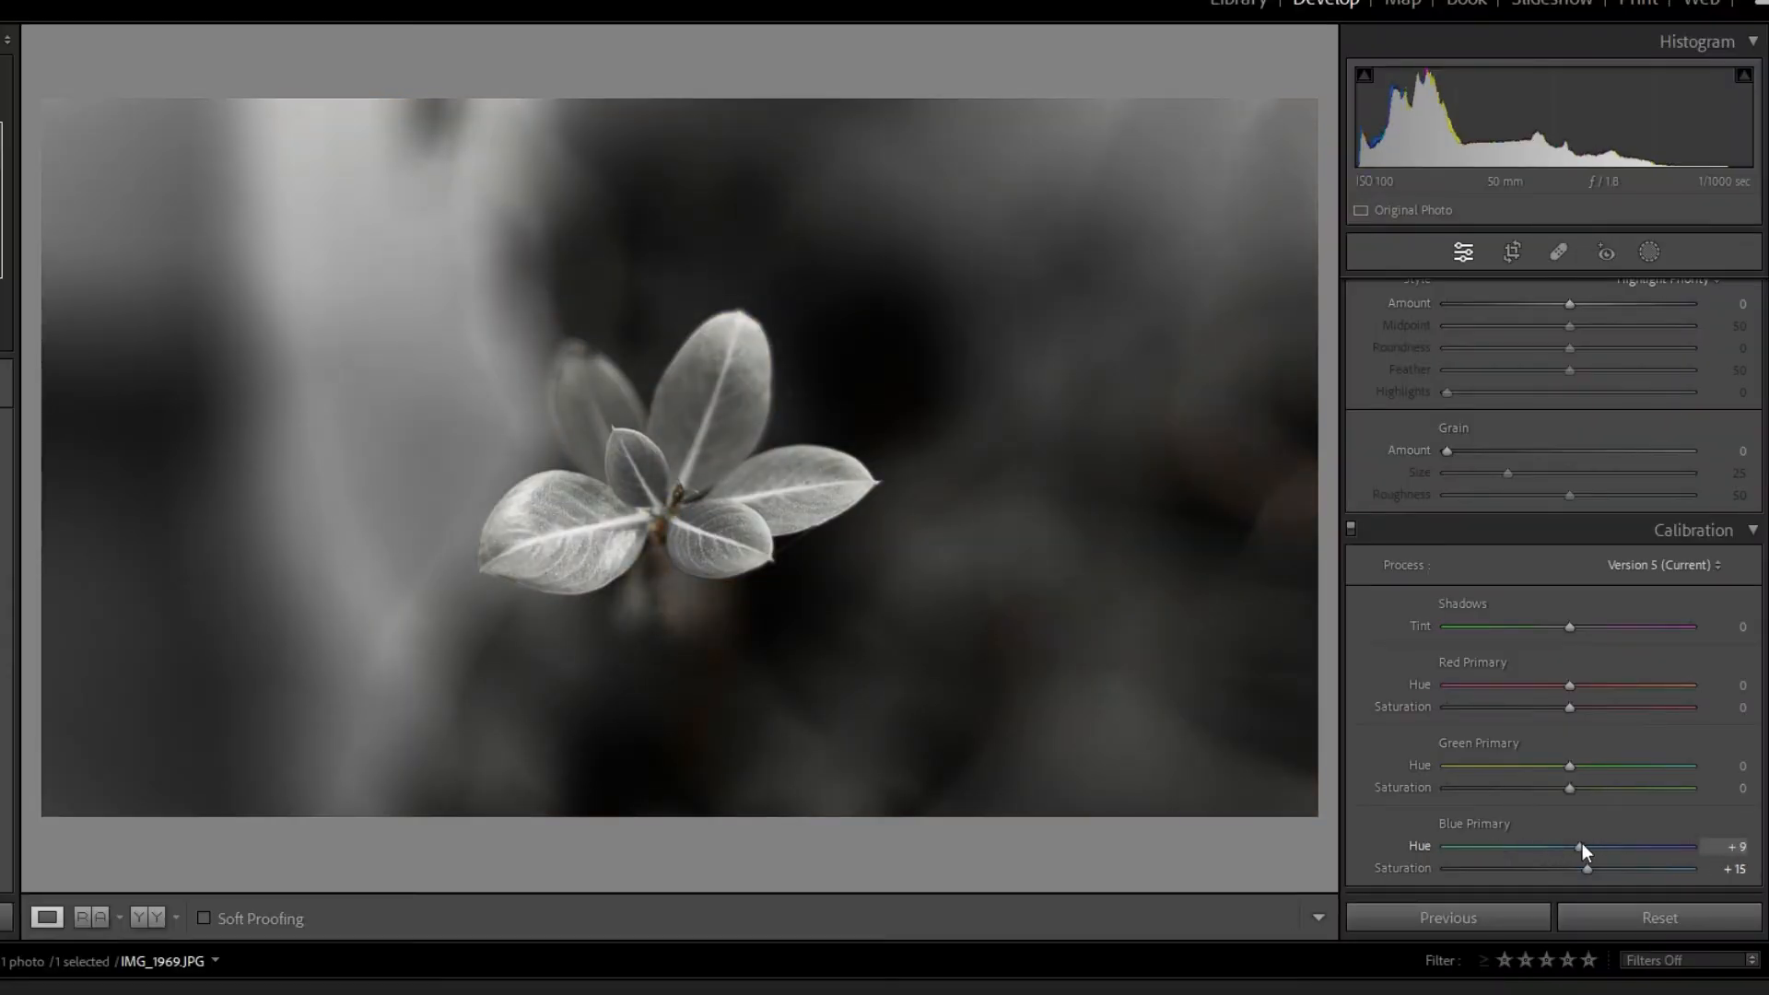
mouse_move(1582, 843)
mouse_down()
mouse_move(1561, 844)
mouse_move(1583, 844)
mouse_up()
mouse_move(1571, 767)
mouse_down()
mouse_move(1546, 771)
mouse_move(1627, 794)
mouse_move(1544, 789)
mouse_up()
key(ctrl+z)
mouse_move(1569, 709)
mouse_down()
mouse_move(1616, 713)
mouse_move(1522, 717)
mouse_move(1569, 714)
mouse_move(1551, 690)
mouse_up()
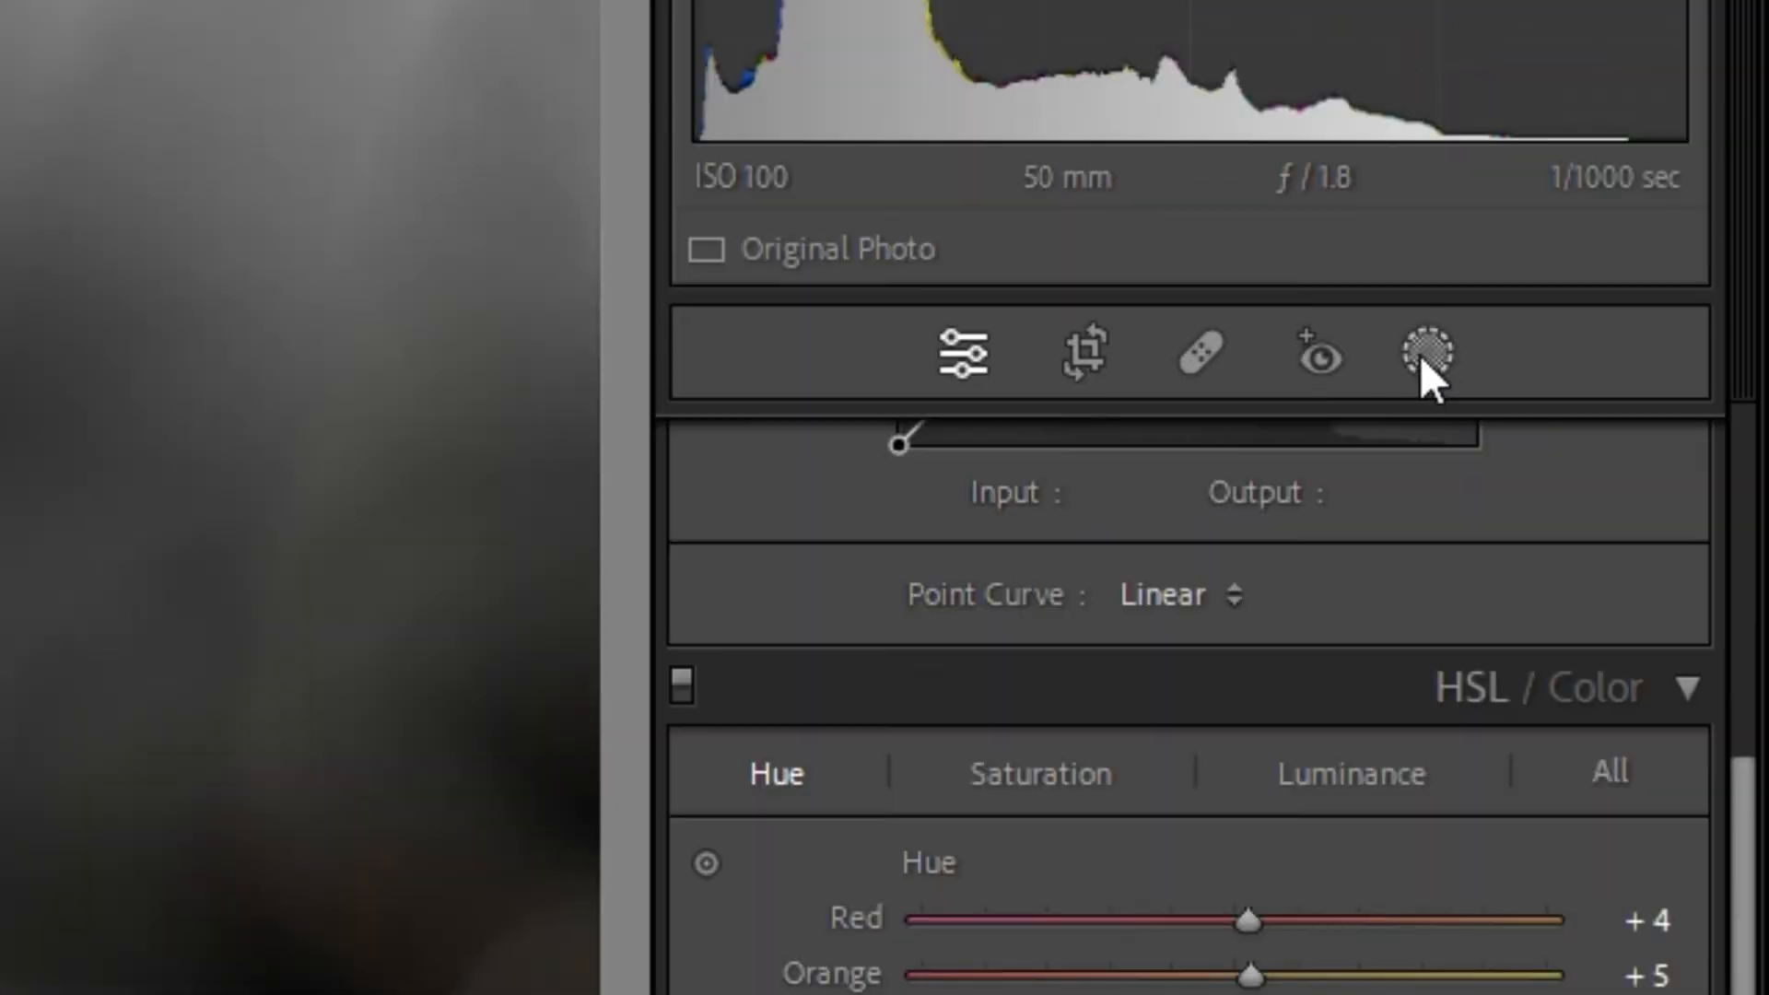
- Create a subject mask on the plant and set its Texture to -4, Clarity to 10 and Whites to 21
click(1649, 252)
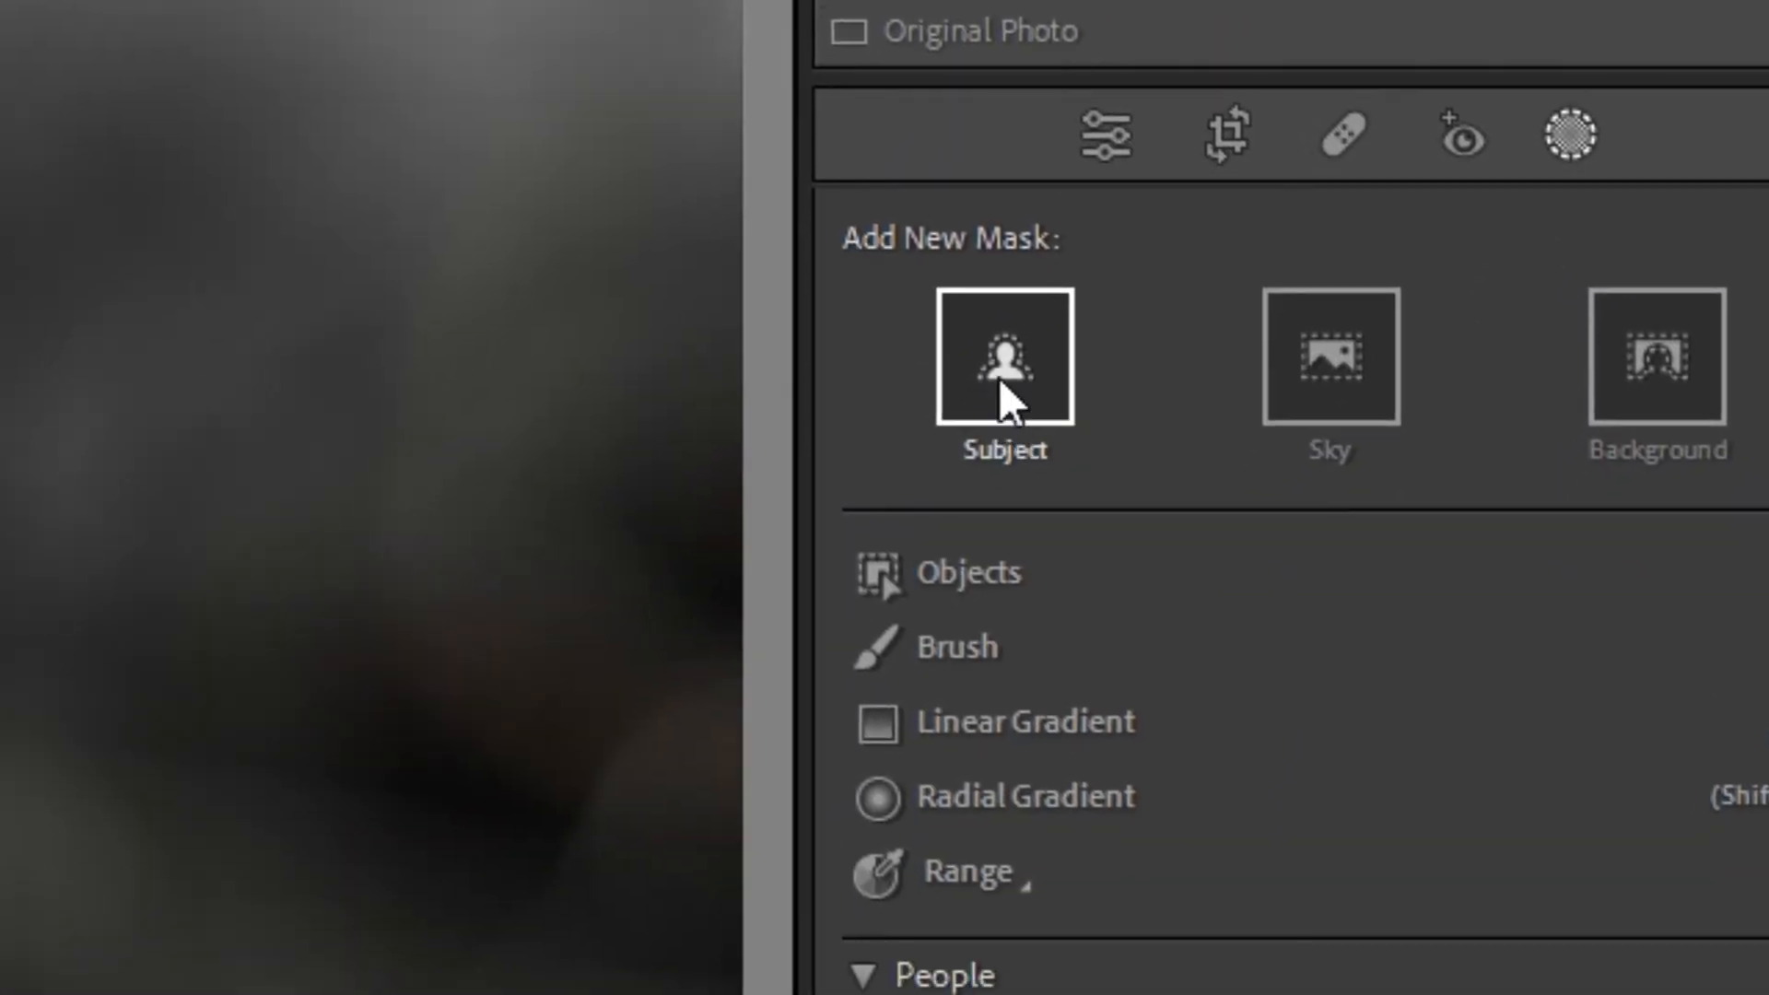
click(862, 576)
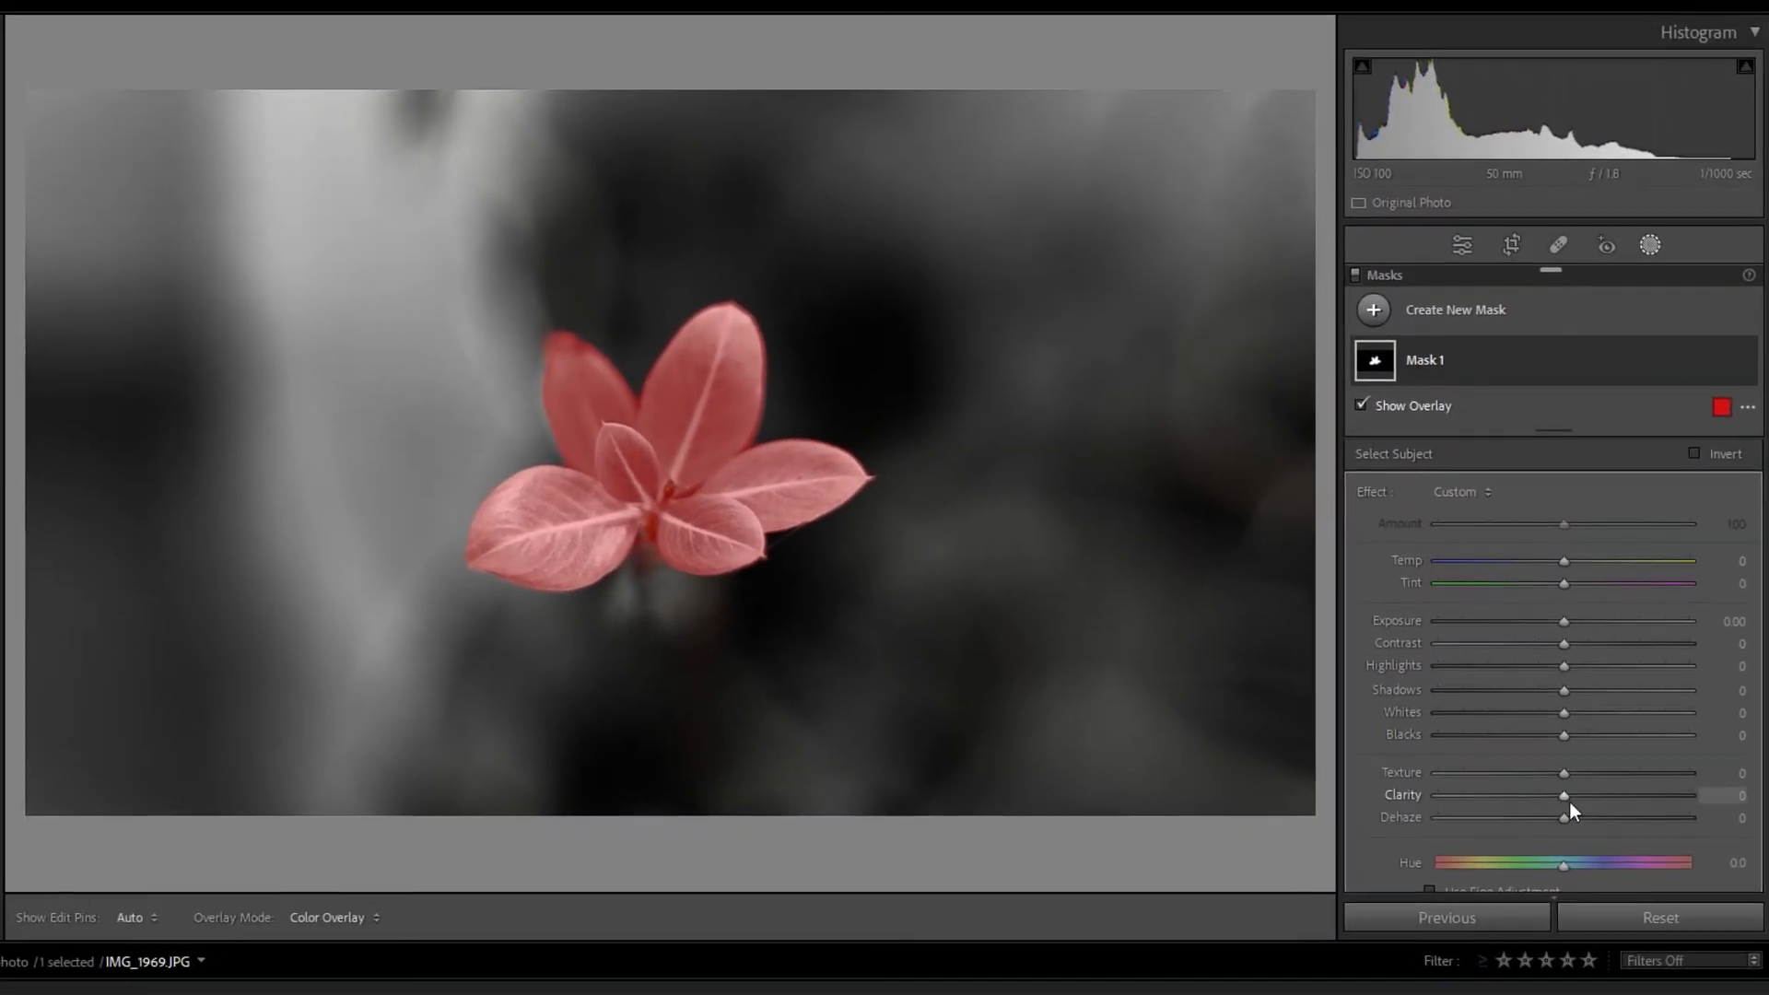
mouse_move(1566, 798)
mouse_down()
mouse_move(1545, 798)
mouse_move(1581, 797)
mouse_move(1552, 767)
mouse_up()
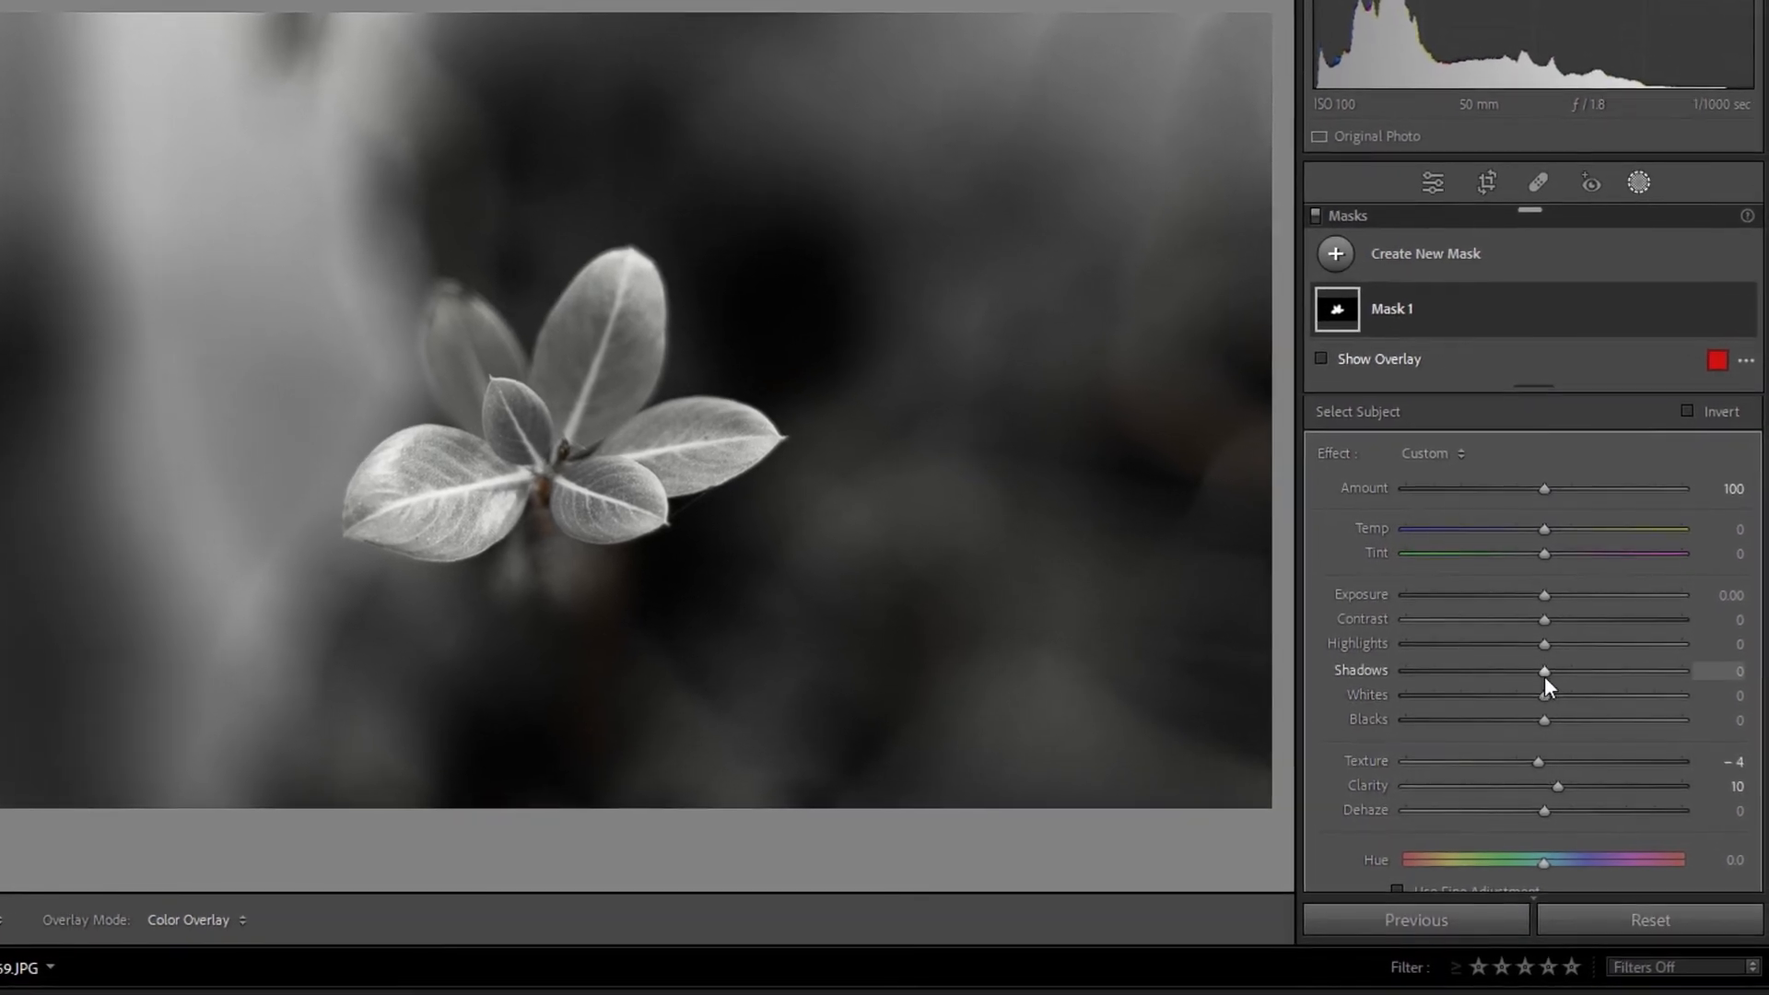
drag(1541, 696, 1559, 701)
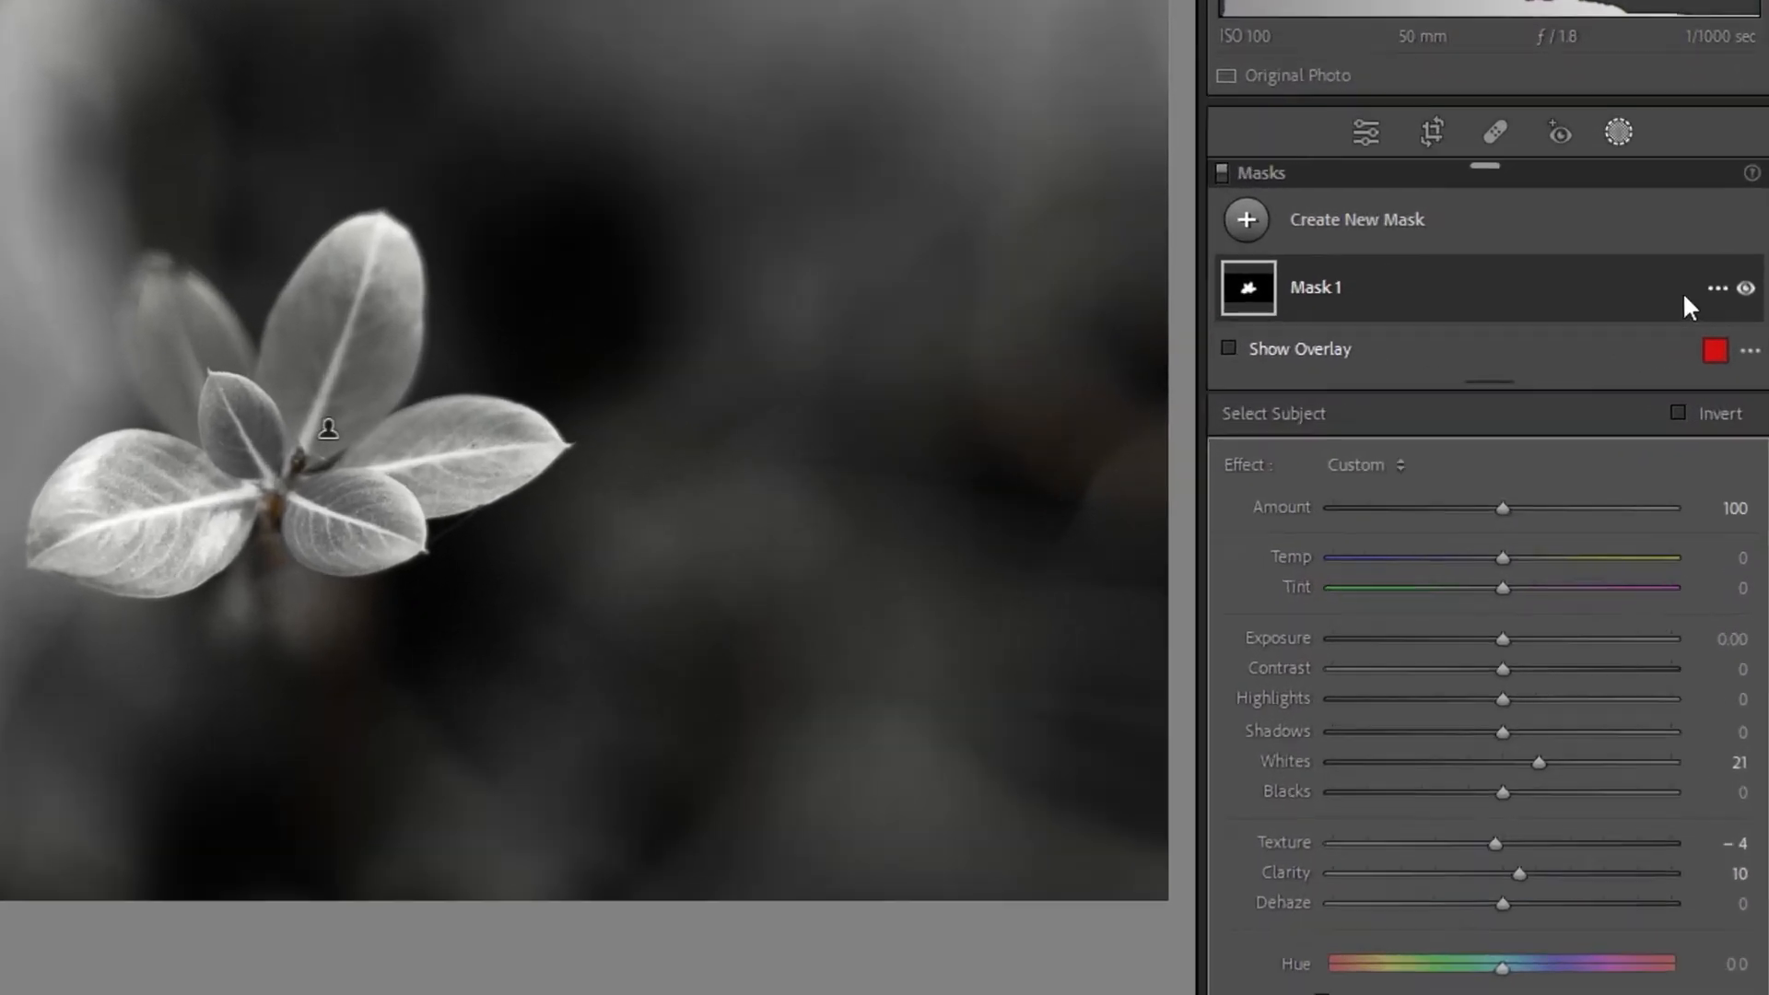
- Duplicate and invert the subject mask, darken the background with Exposure -0.35, and raise its Dehaze slightly
click(1707, 294)
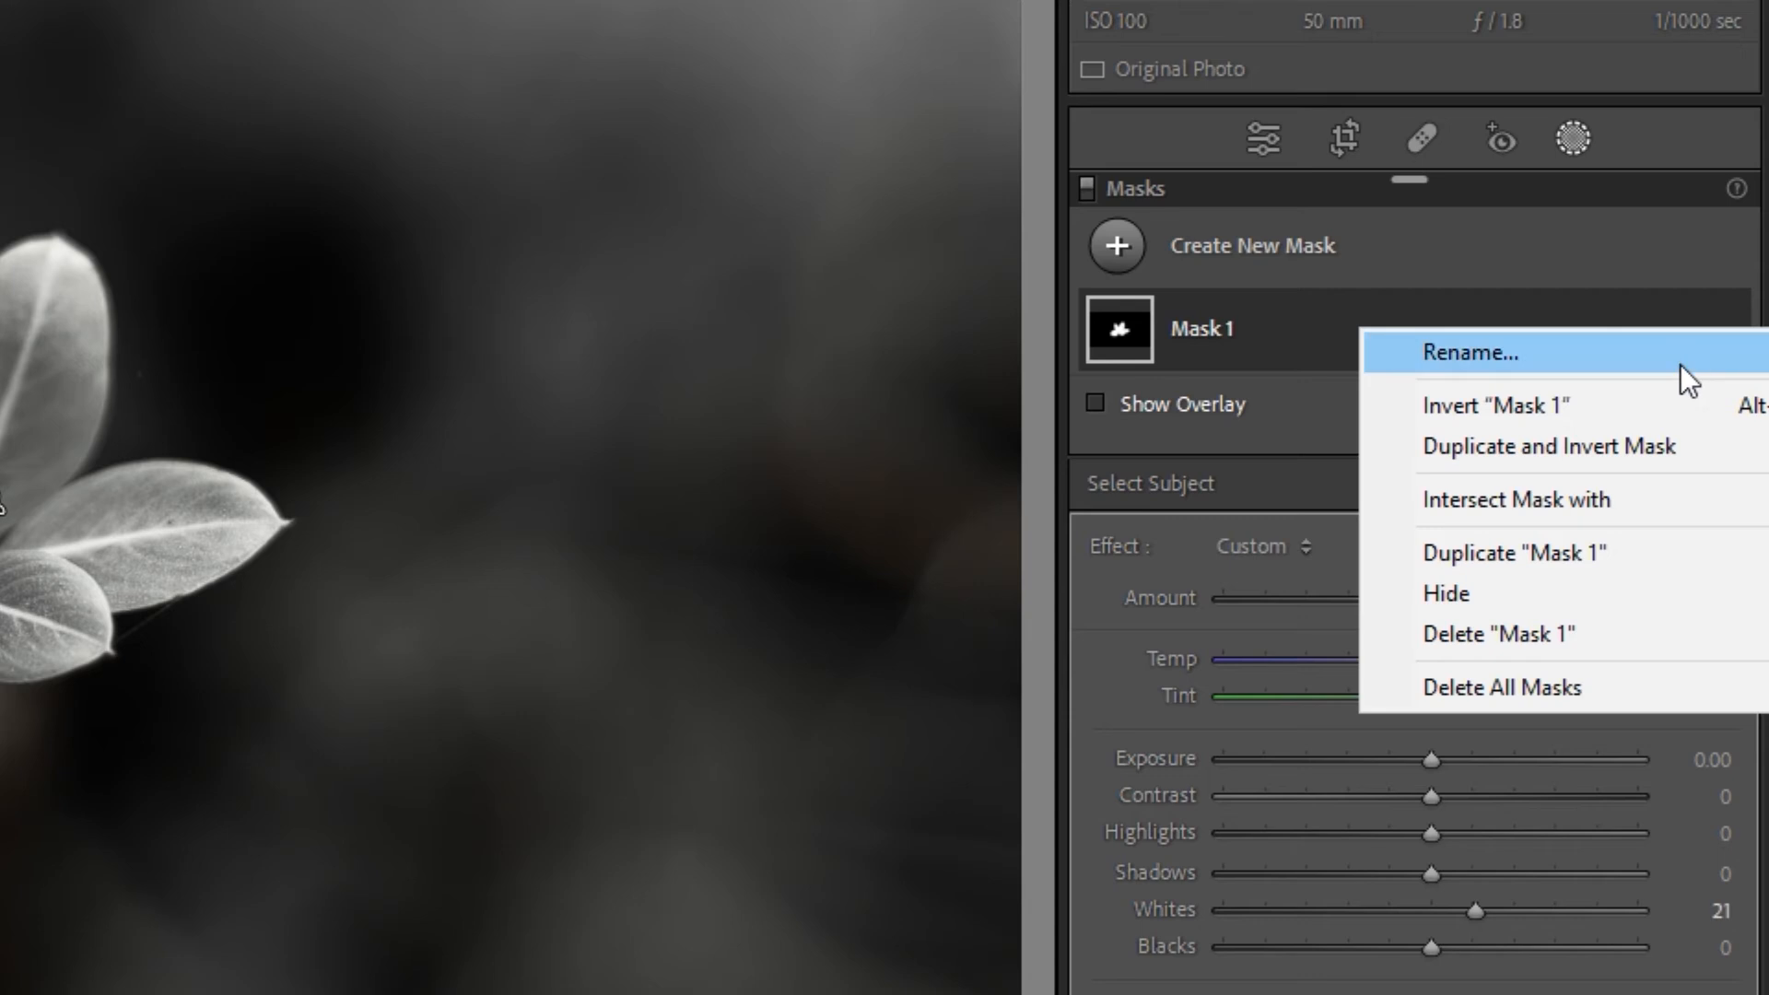
click(1654, 449)
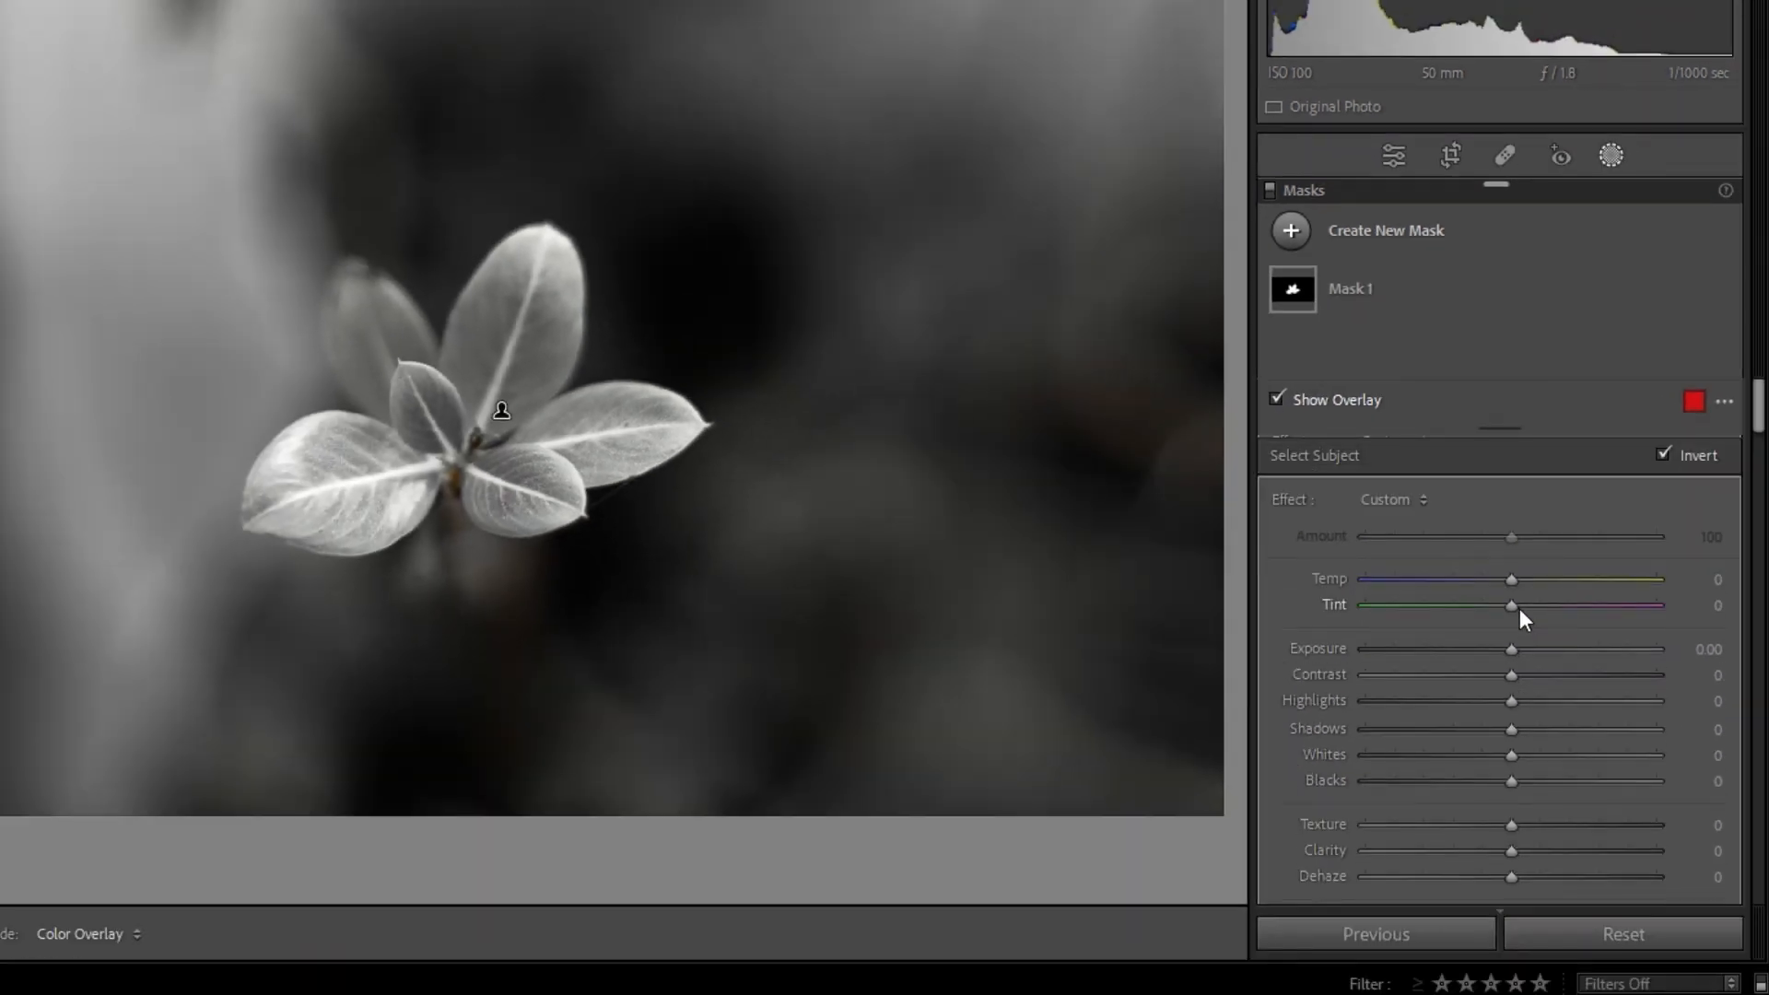
click(1508, 649)
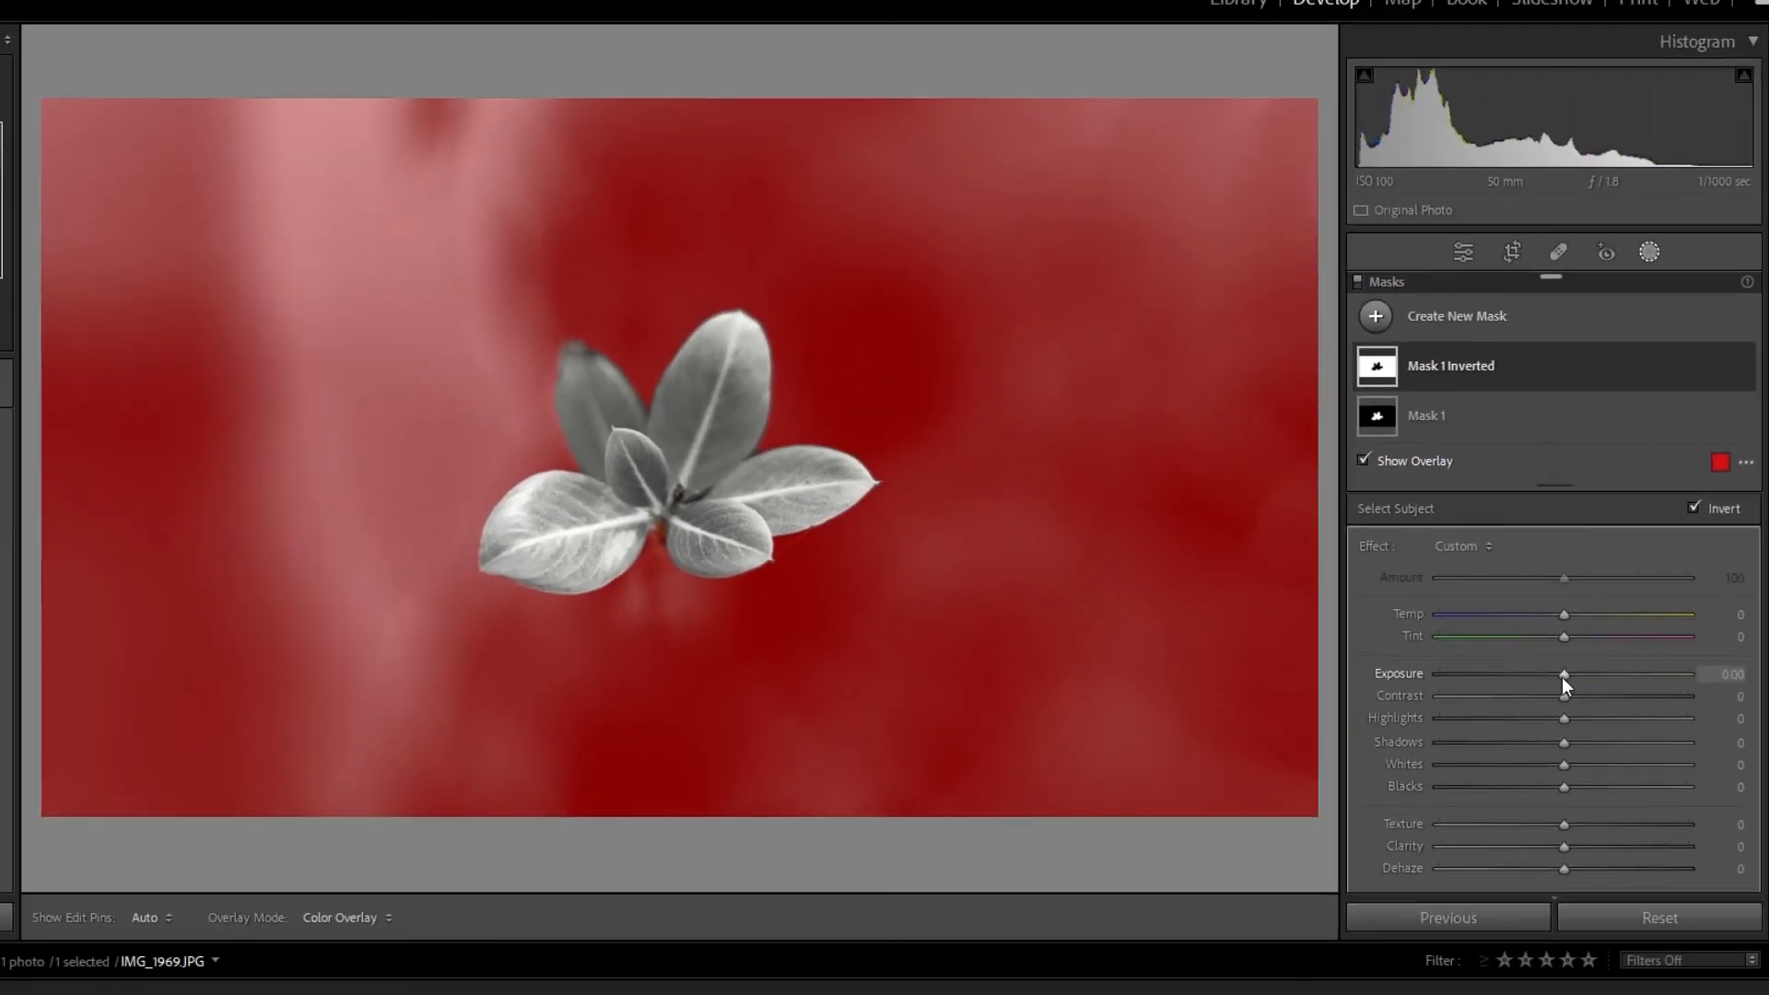
key(o)
drag(1556, 677, 1549, 678)
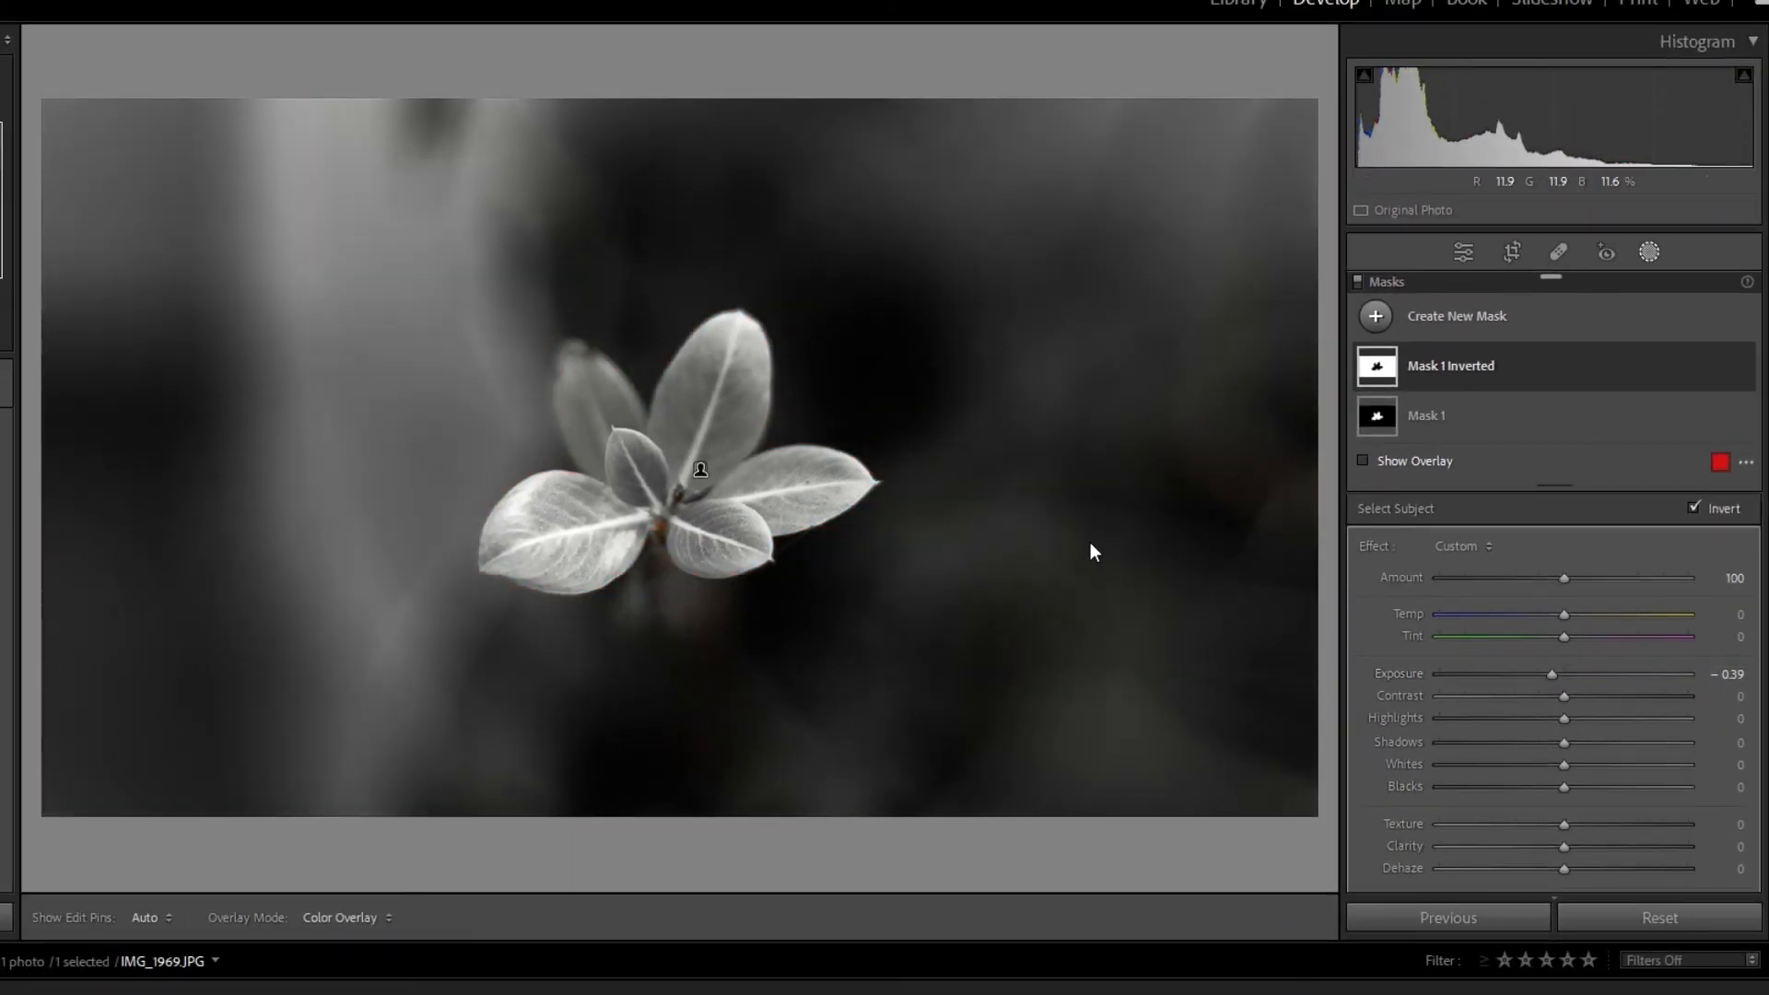
drag(1551, 675, 1552, 675)
drag(1563, 871, 1577, 871)
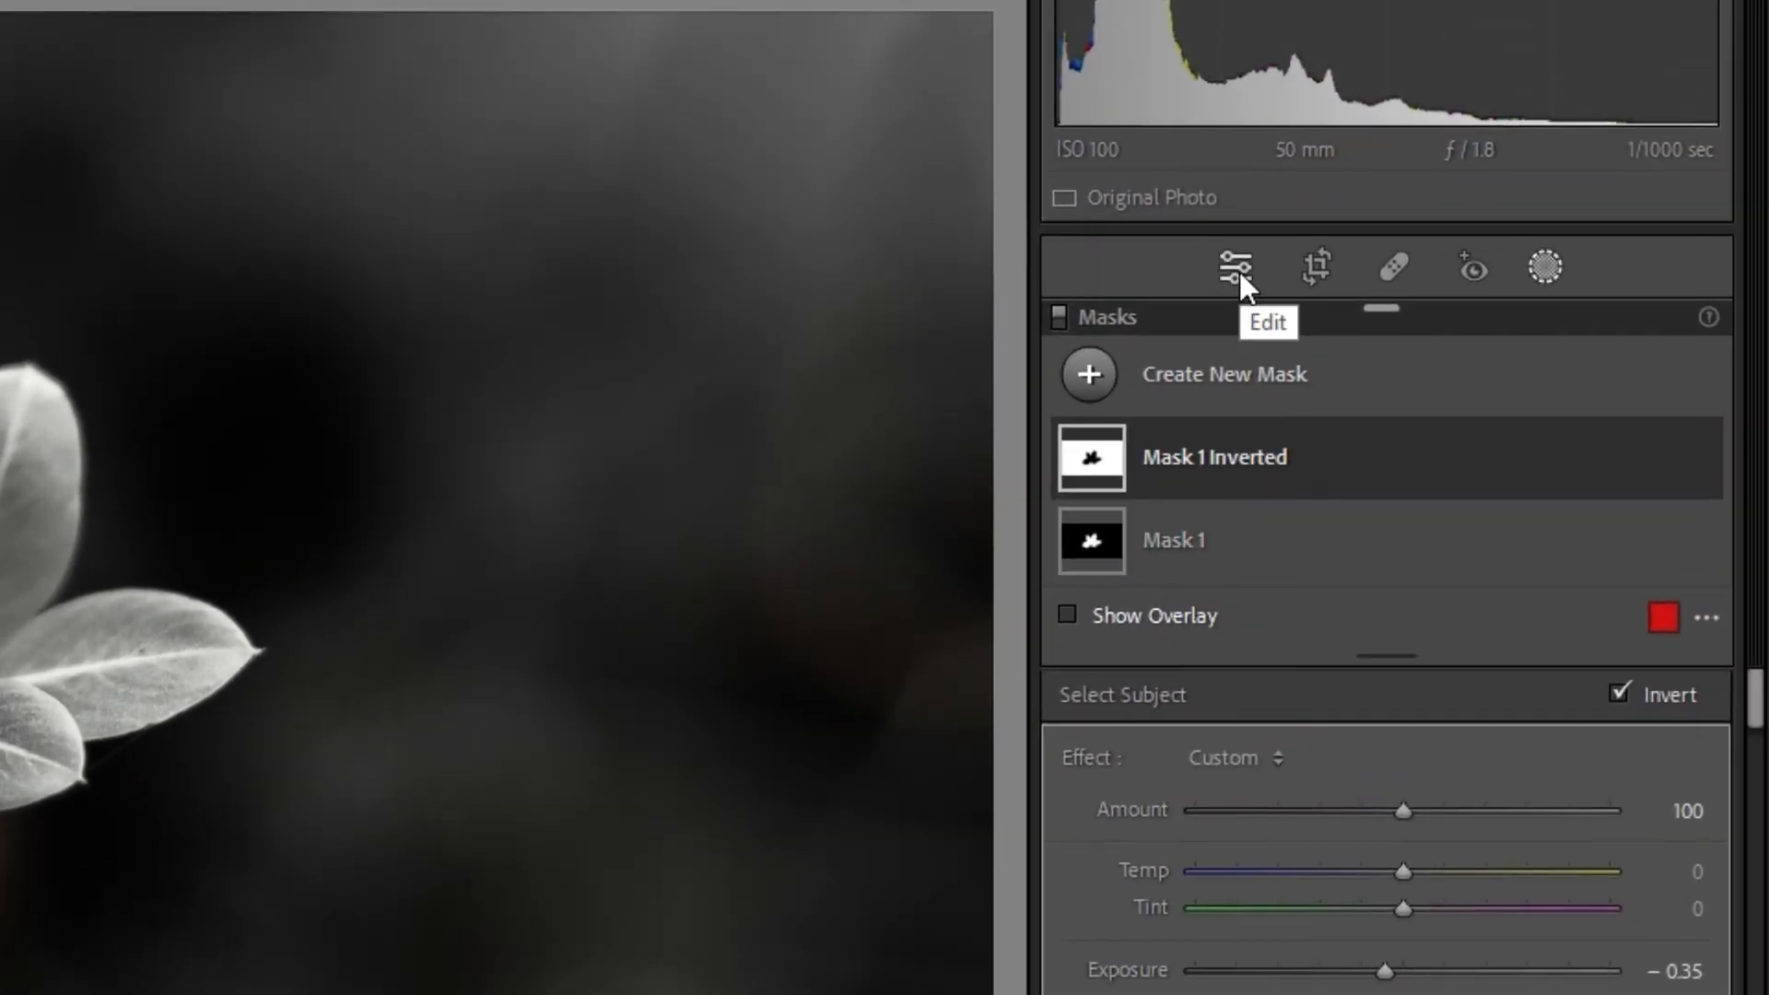
click(1235, 267)
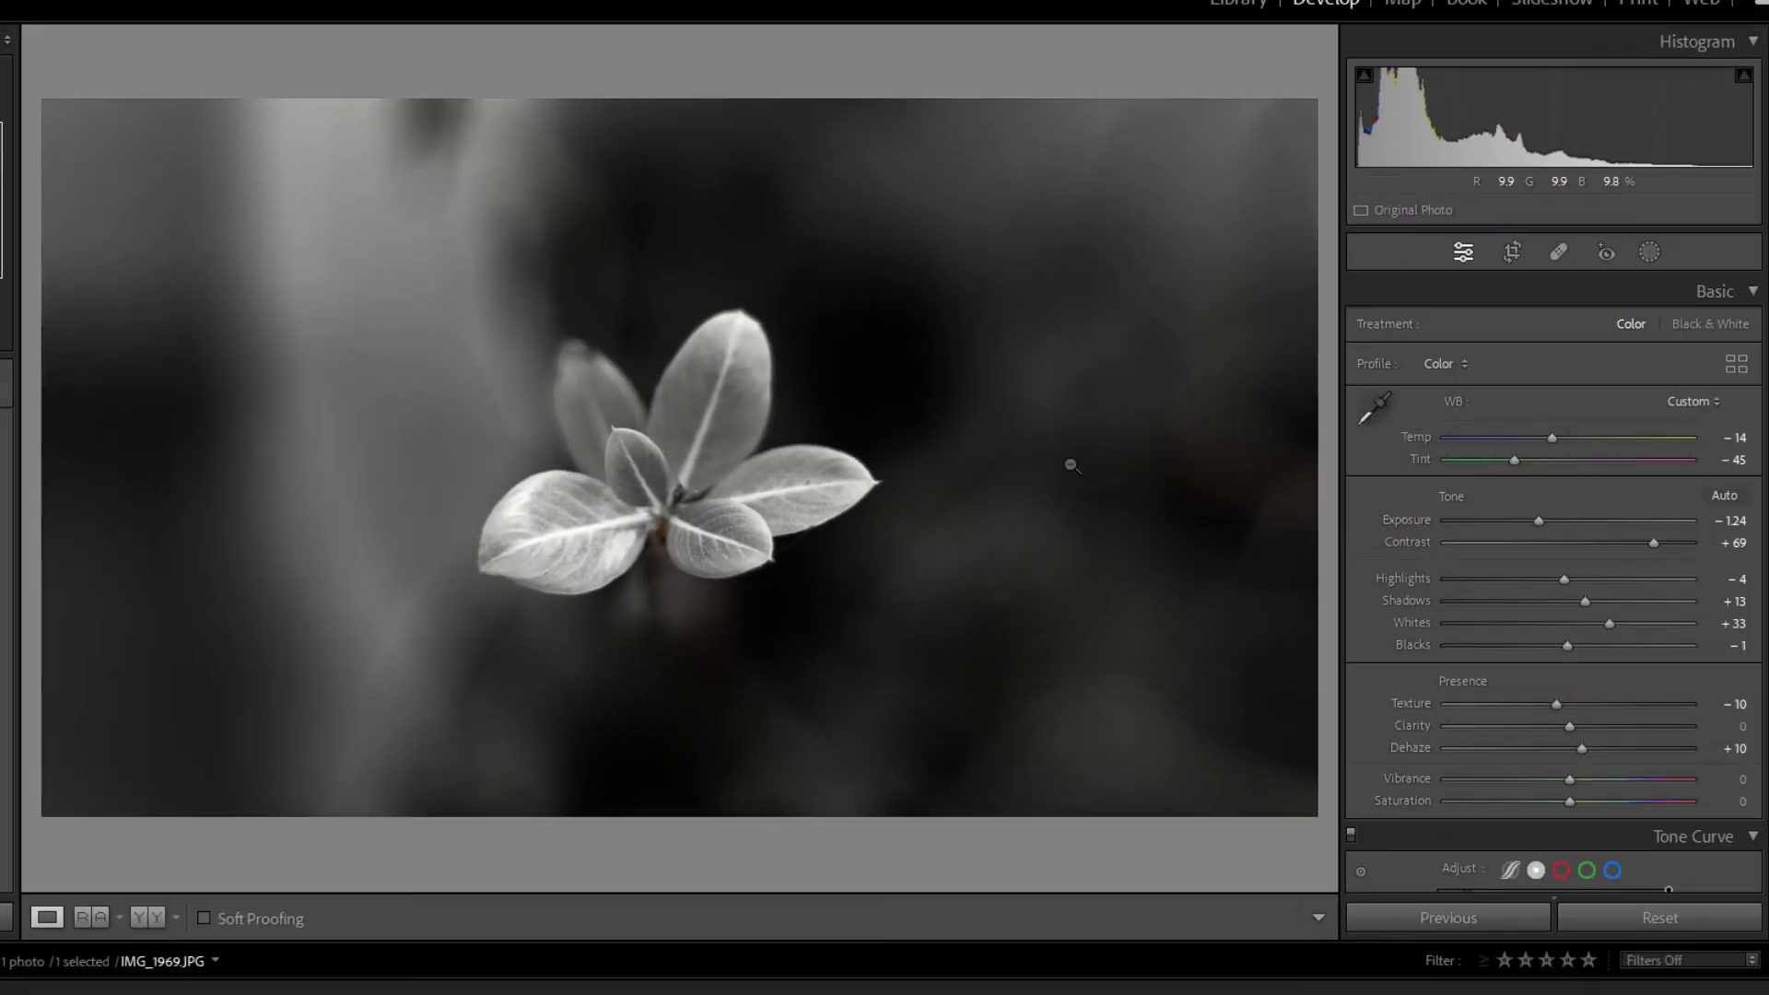
- Paint a brush mask over the stem where the leaves meet and set its Hue to -24.5 and Sharpness to 1
key(k)
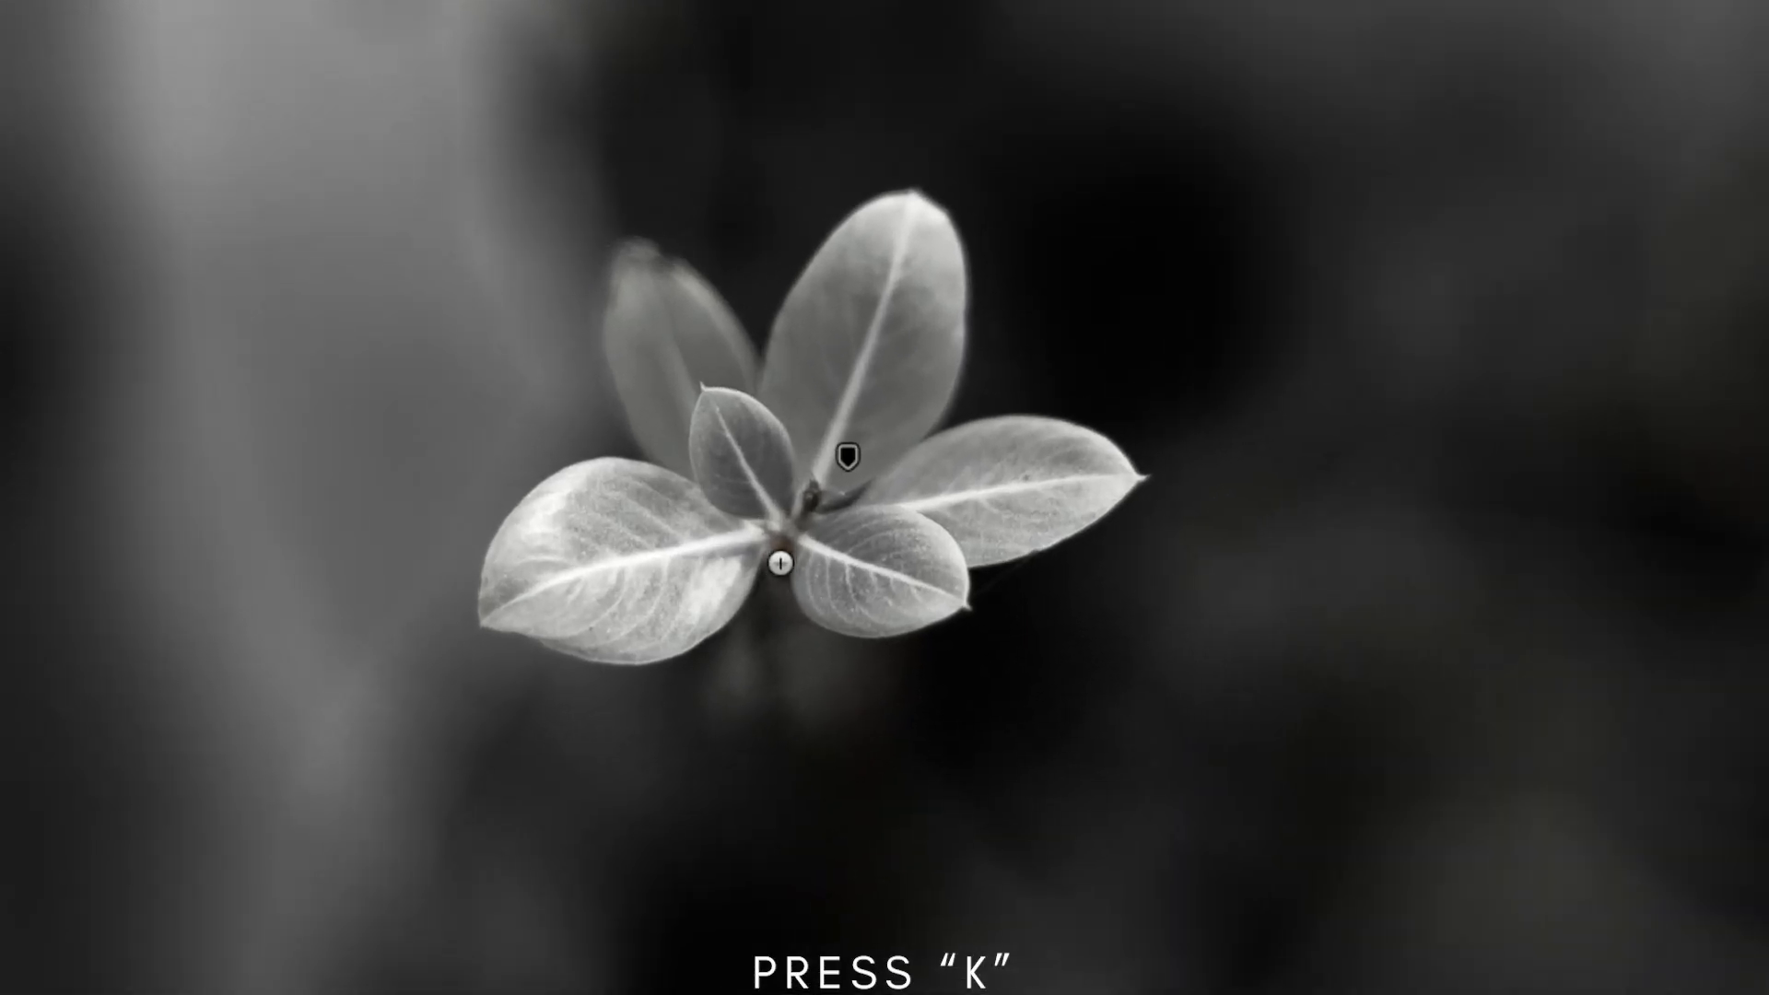
drag(780, 551, 779, 595)
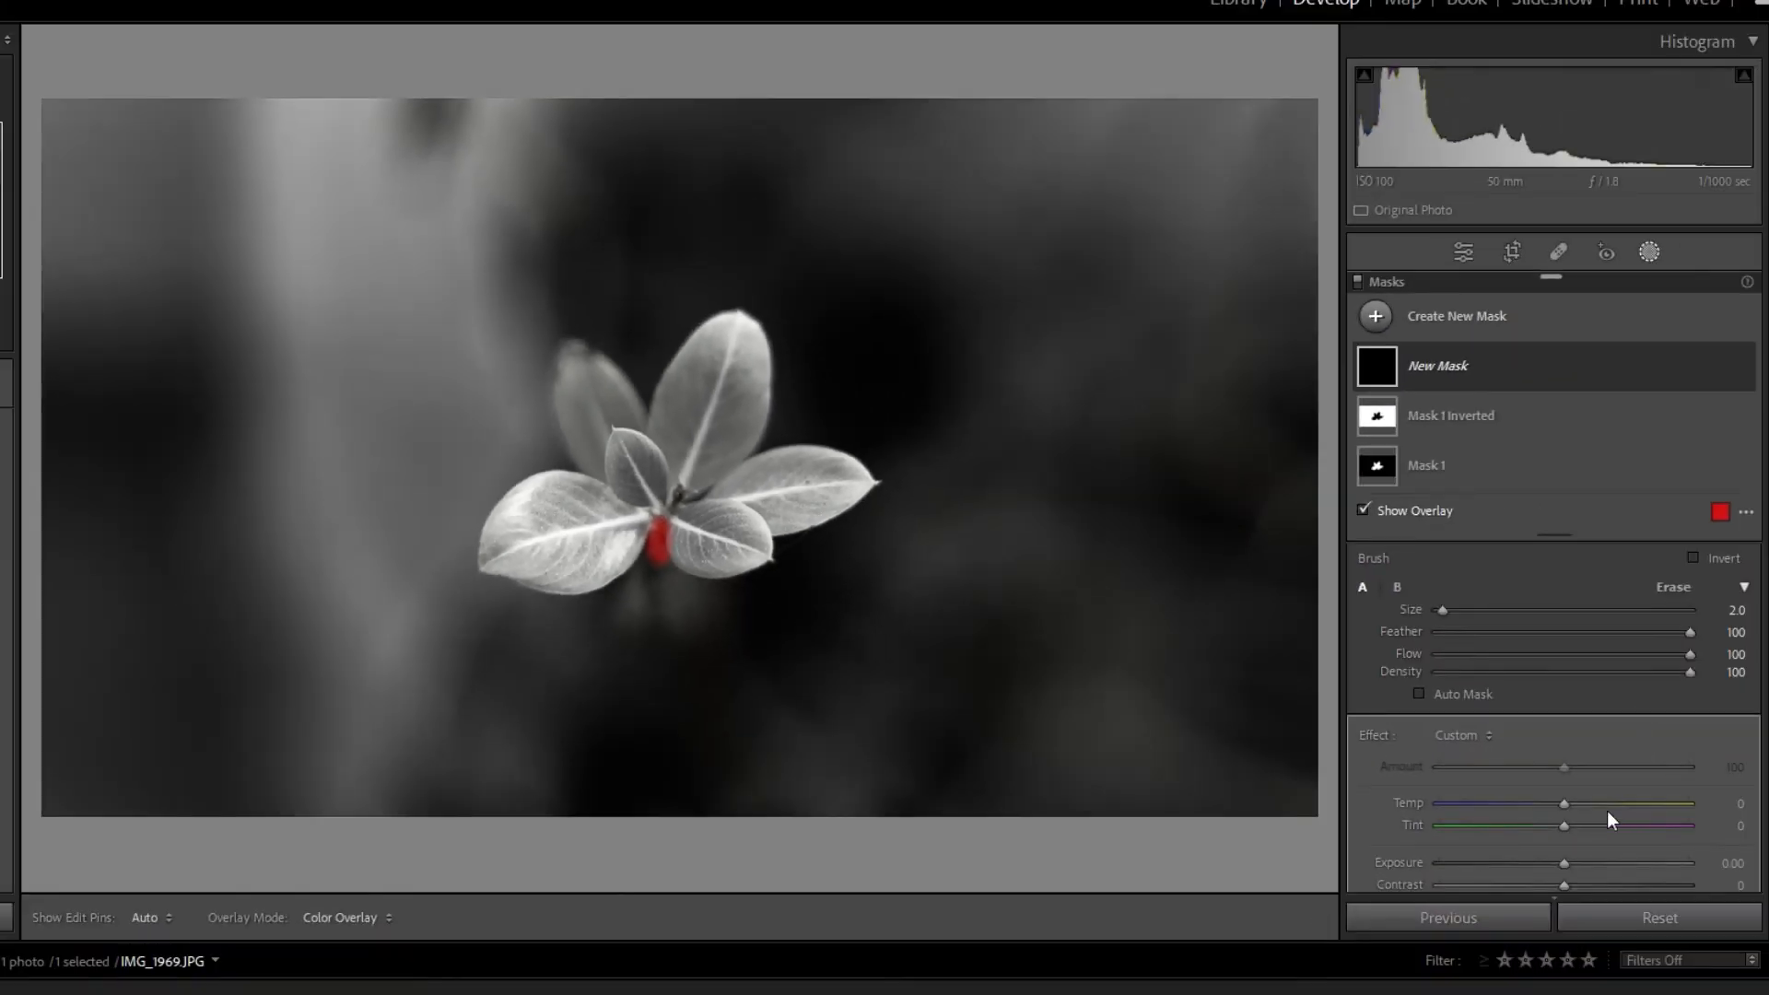
scroll(1537, 794, down, 5)
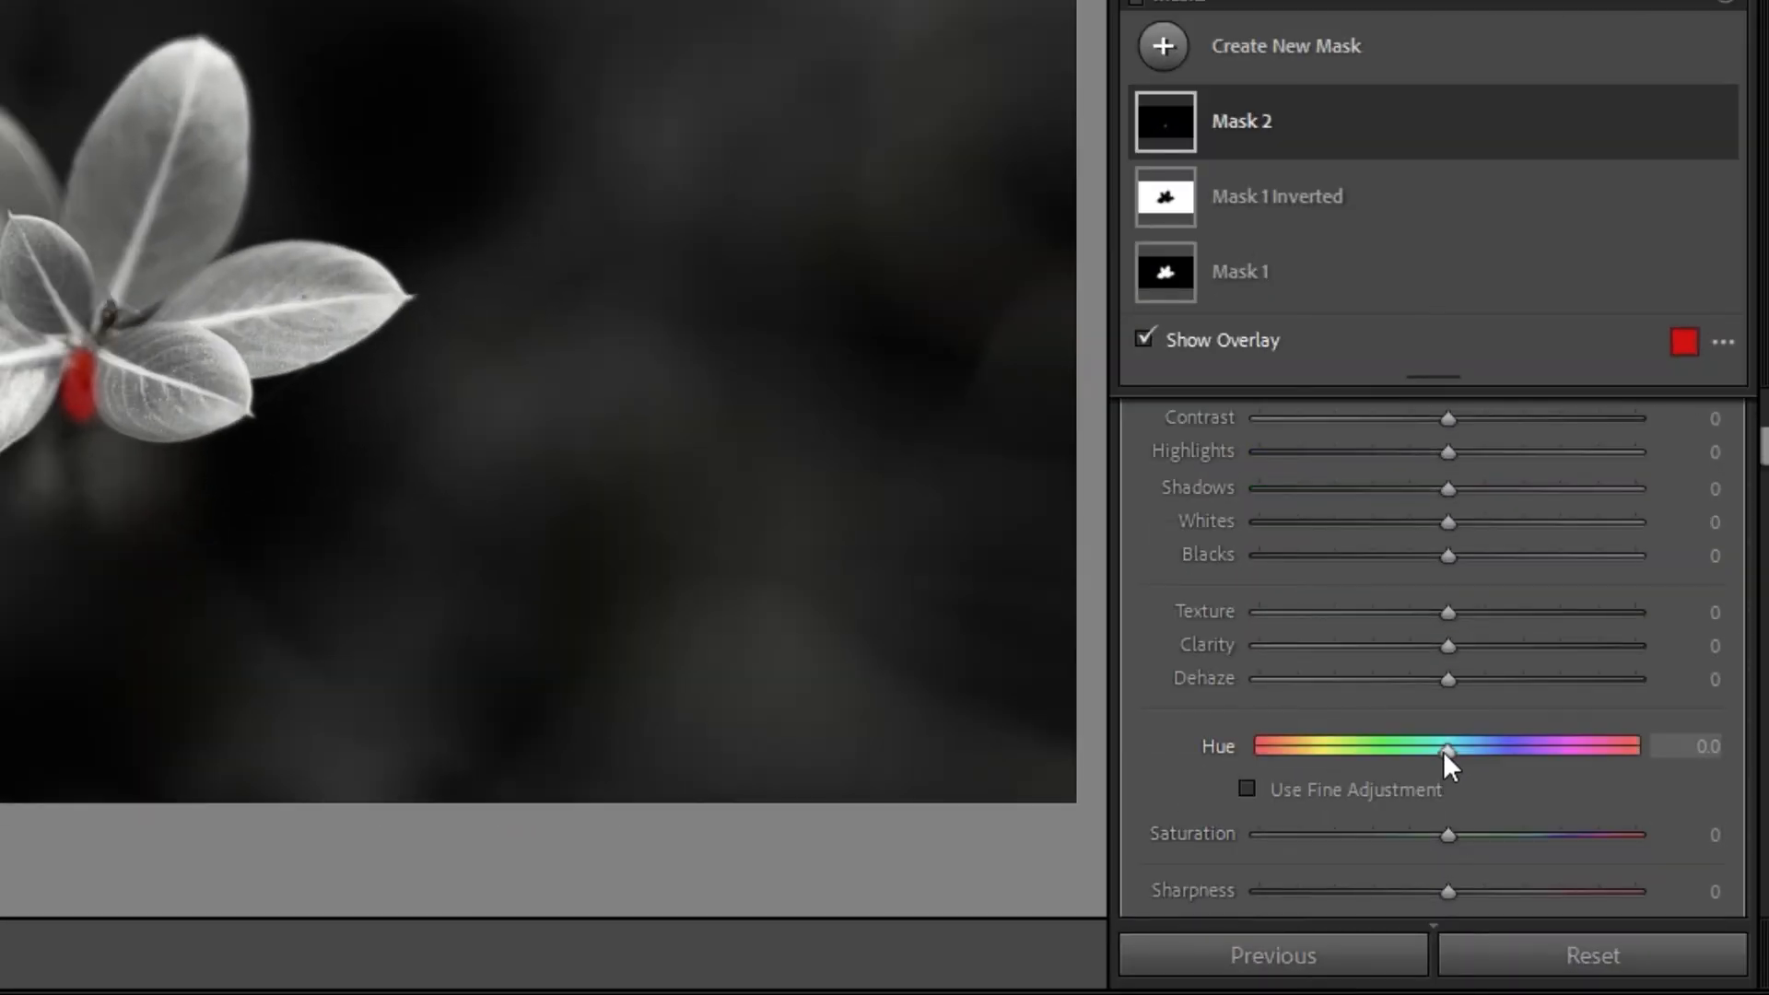
drag(1561, 785, 1549, 788)
mouse_move(1424, 753)
mouse_down()
mouse_move(1403, 754)
mouse_move(1451, 755)
mouse_move(1421, 753)
mouse_up()
drag(1545, 908, 1444, 903)
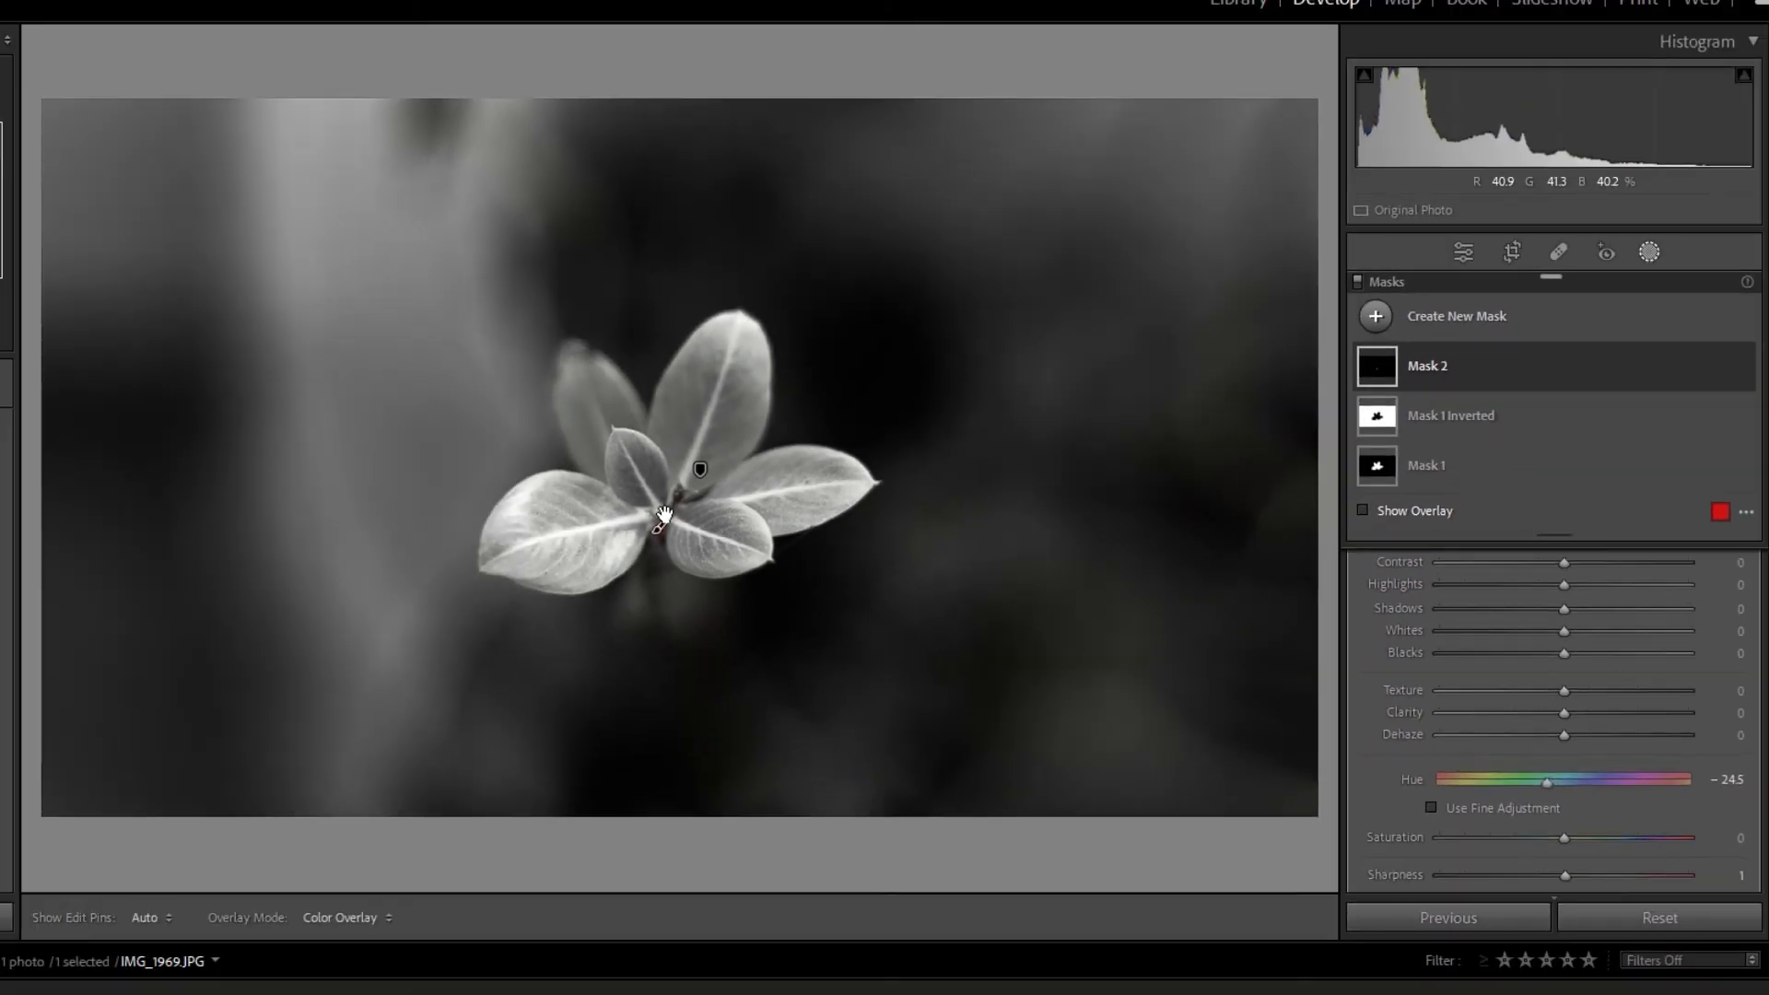
key(h)
scroll(1450, 738, up, 3)
click(1469, 252)
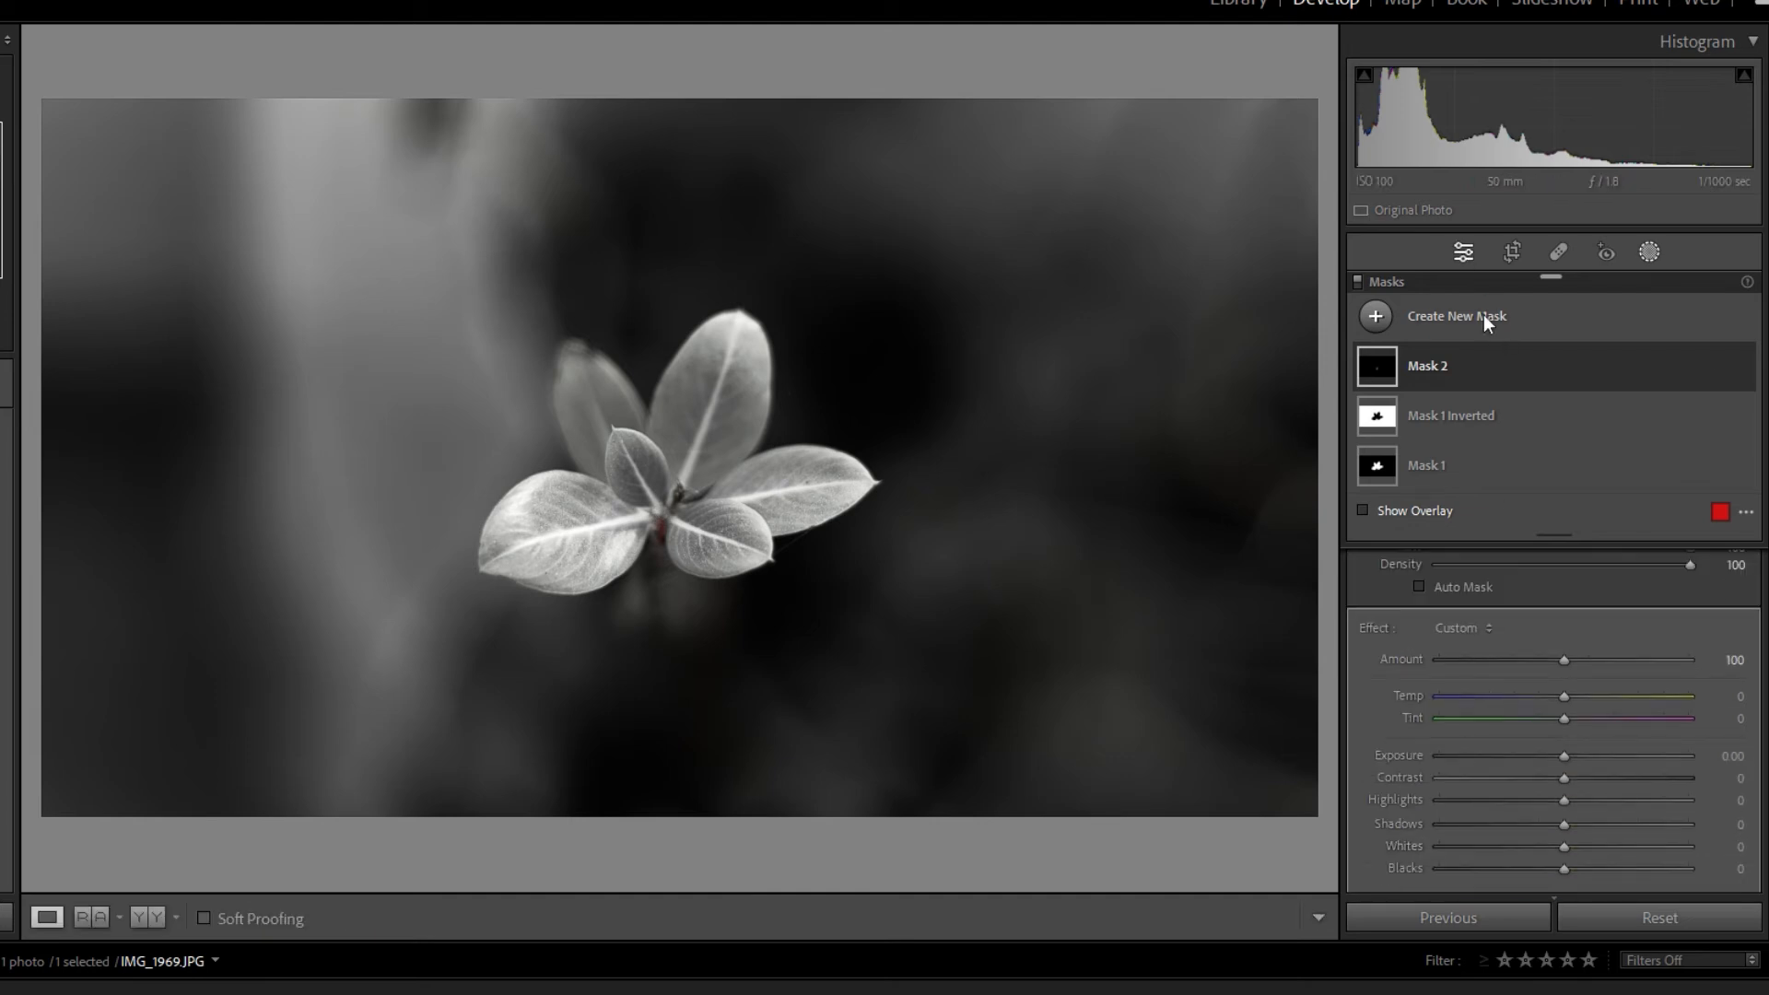
- Refine the HSL saturation to +4 for Orange and -98 for Yellow, and set the white balance Tint to -55
scroll(1553, 585, down, 10)
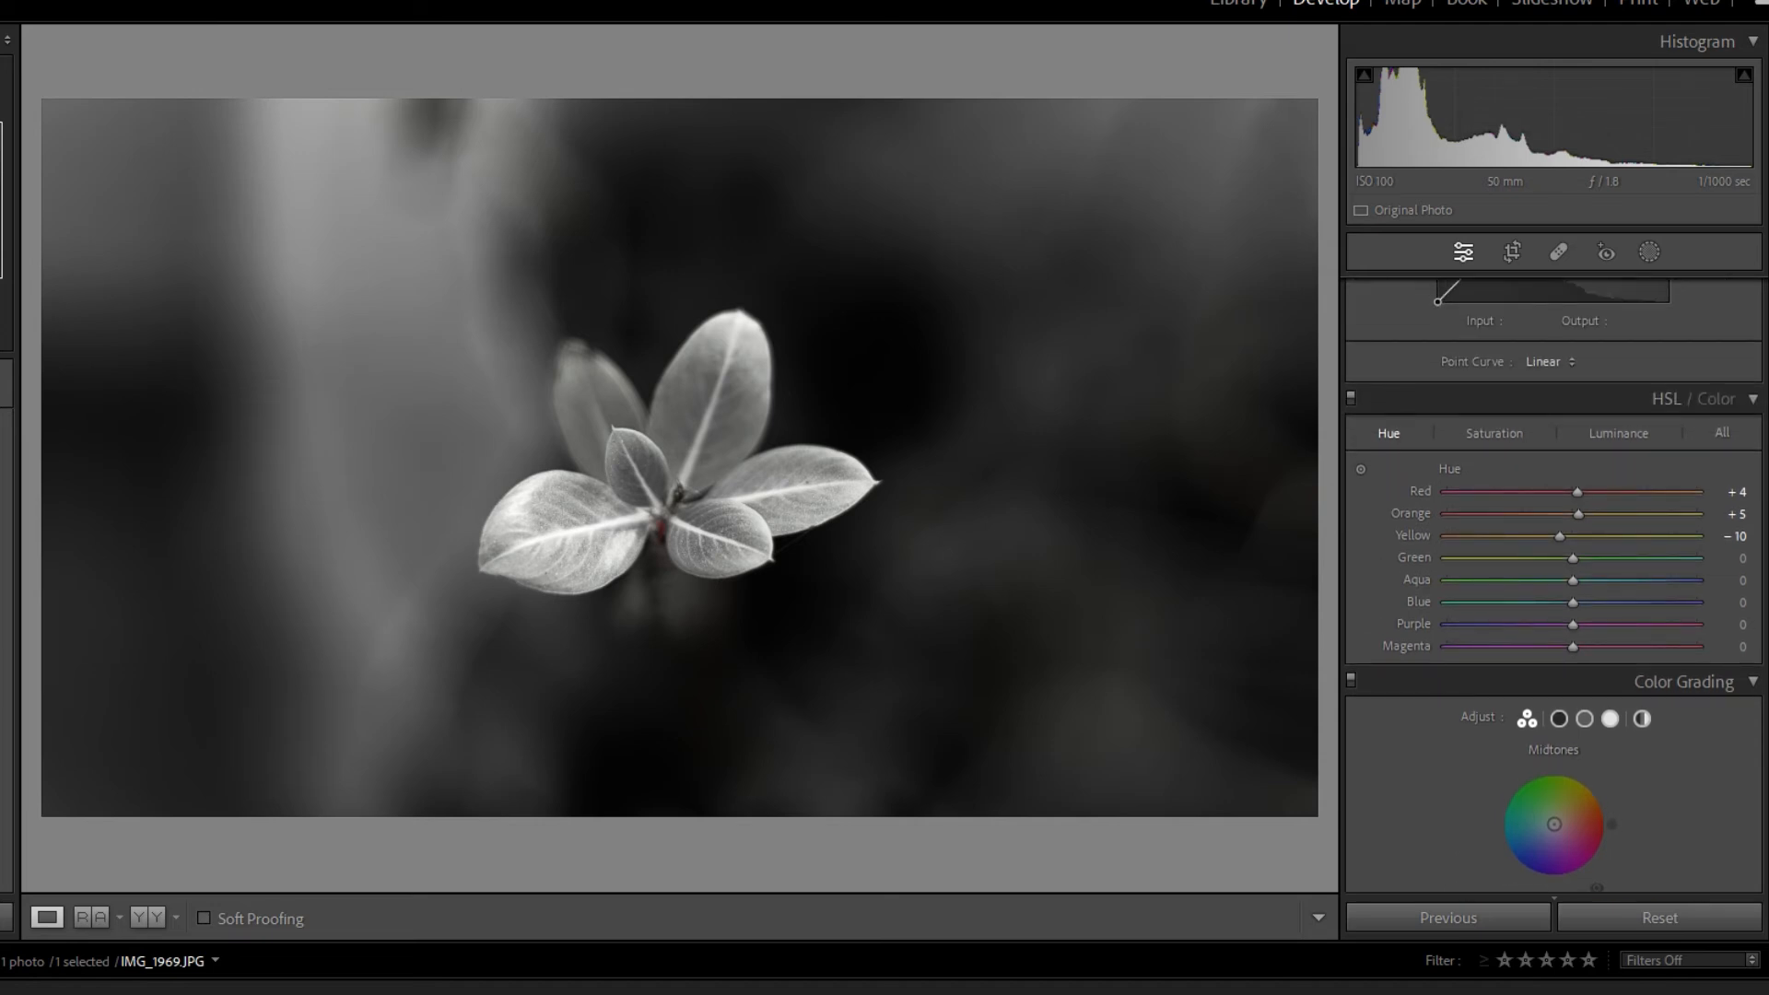
scroll(1554, 585, up, 1)
click(1490, 460)
mouse_move(1463, 562)
mouse_down()
mouse_move(1479, 562)
mouse_move(1434, 564)
mouse_move(1449, 564)
mouse_up()
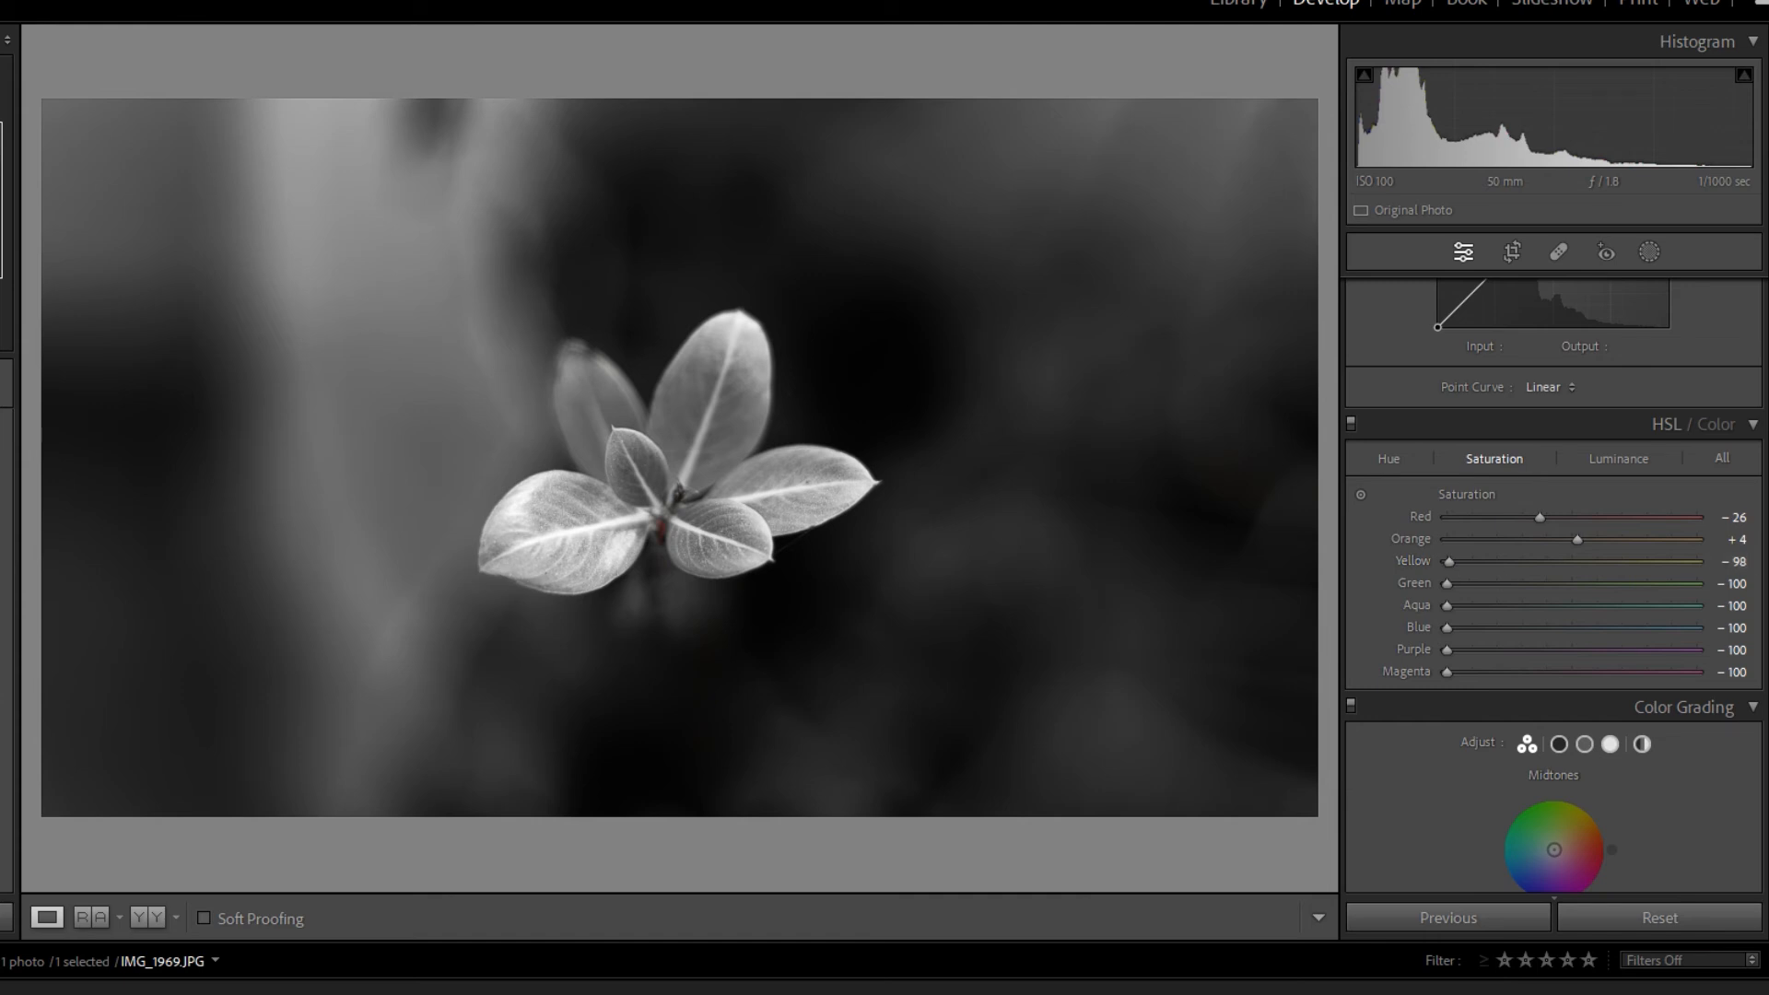
scroll(1554, 586, up, 10)
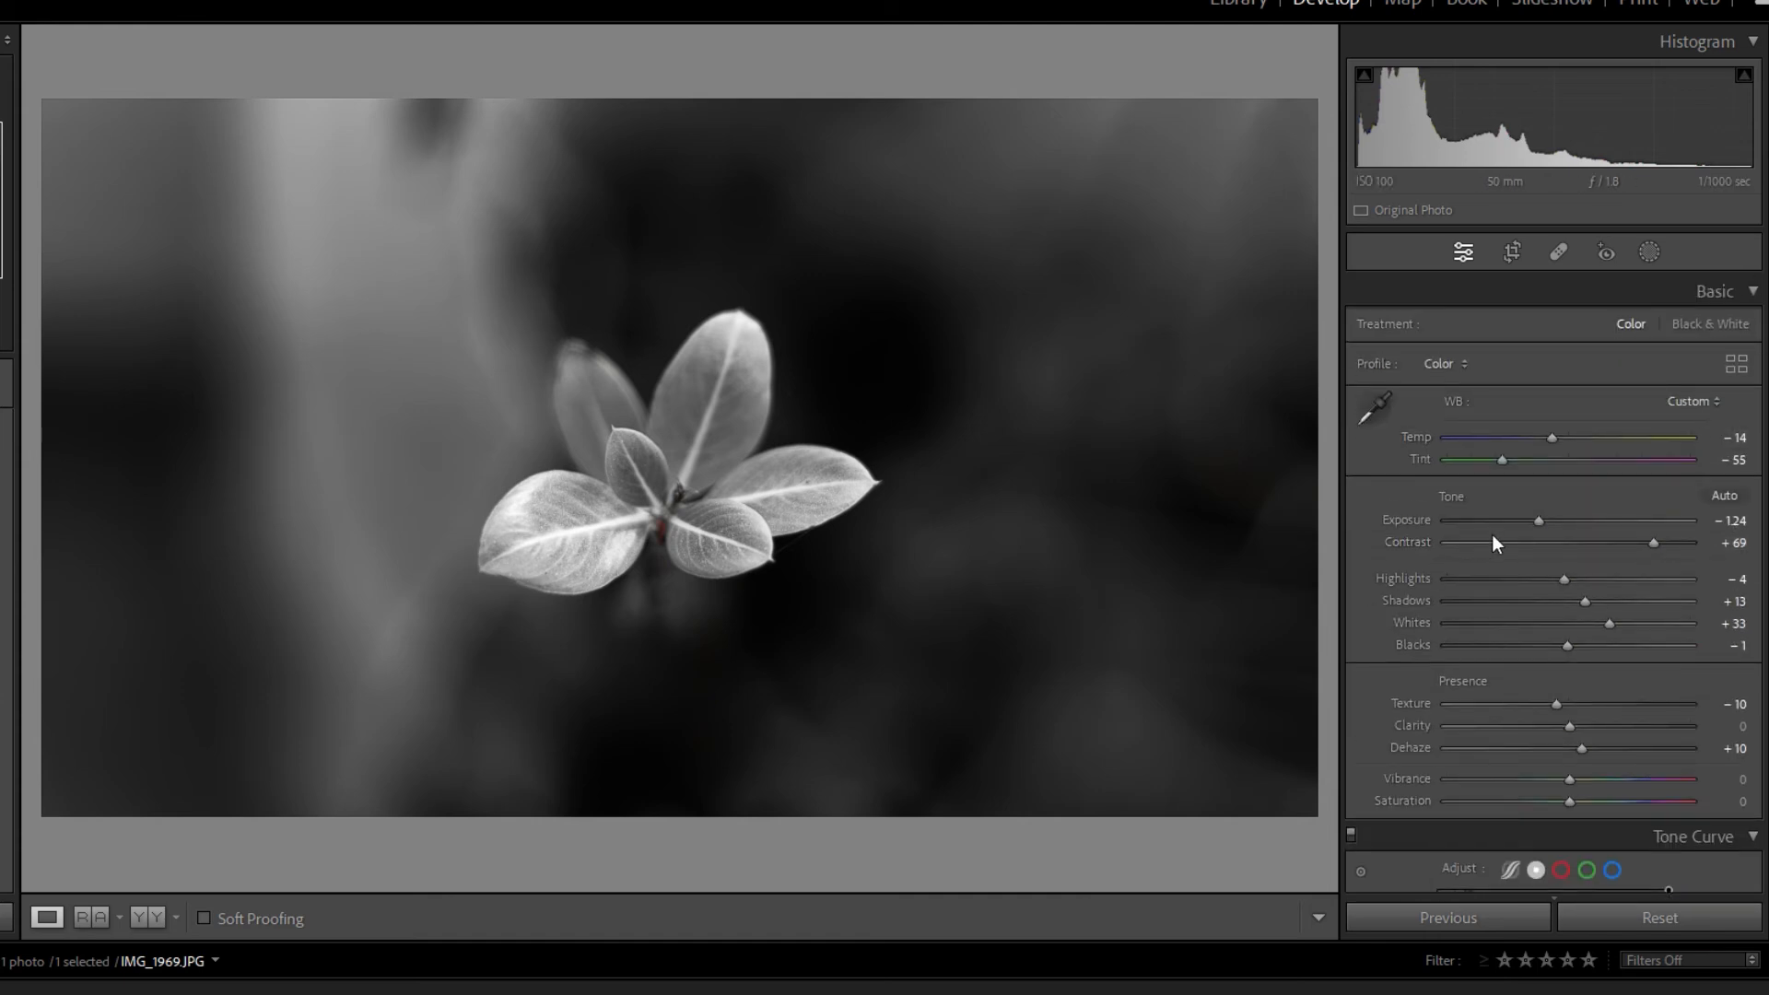
- Raise Lights to +15 on the parametric tone curve and slightly adjust its Shadows region
scroll(1554, 585, down, 10)
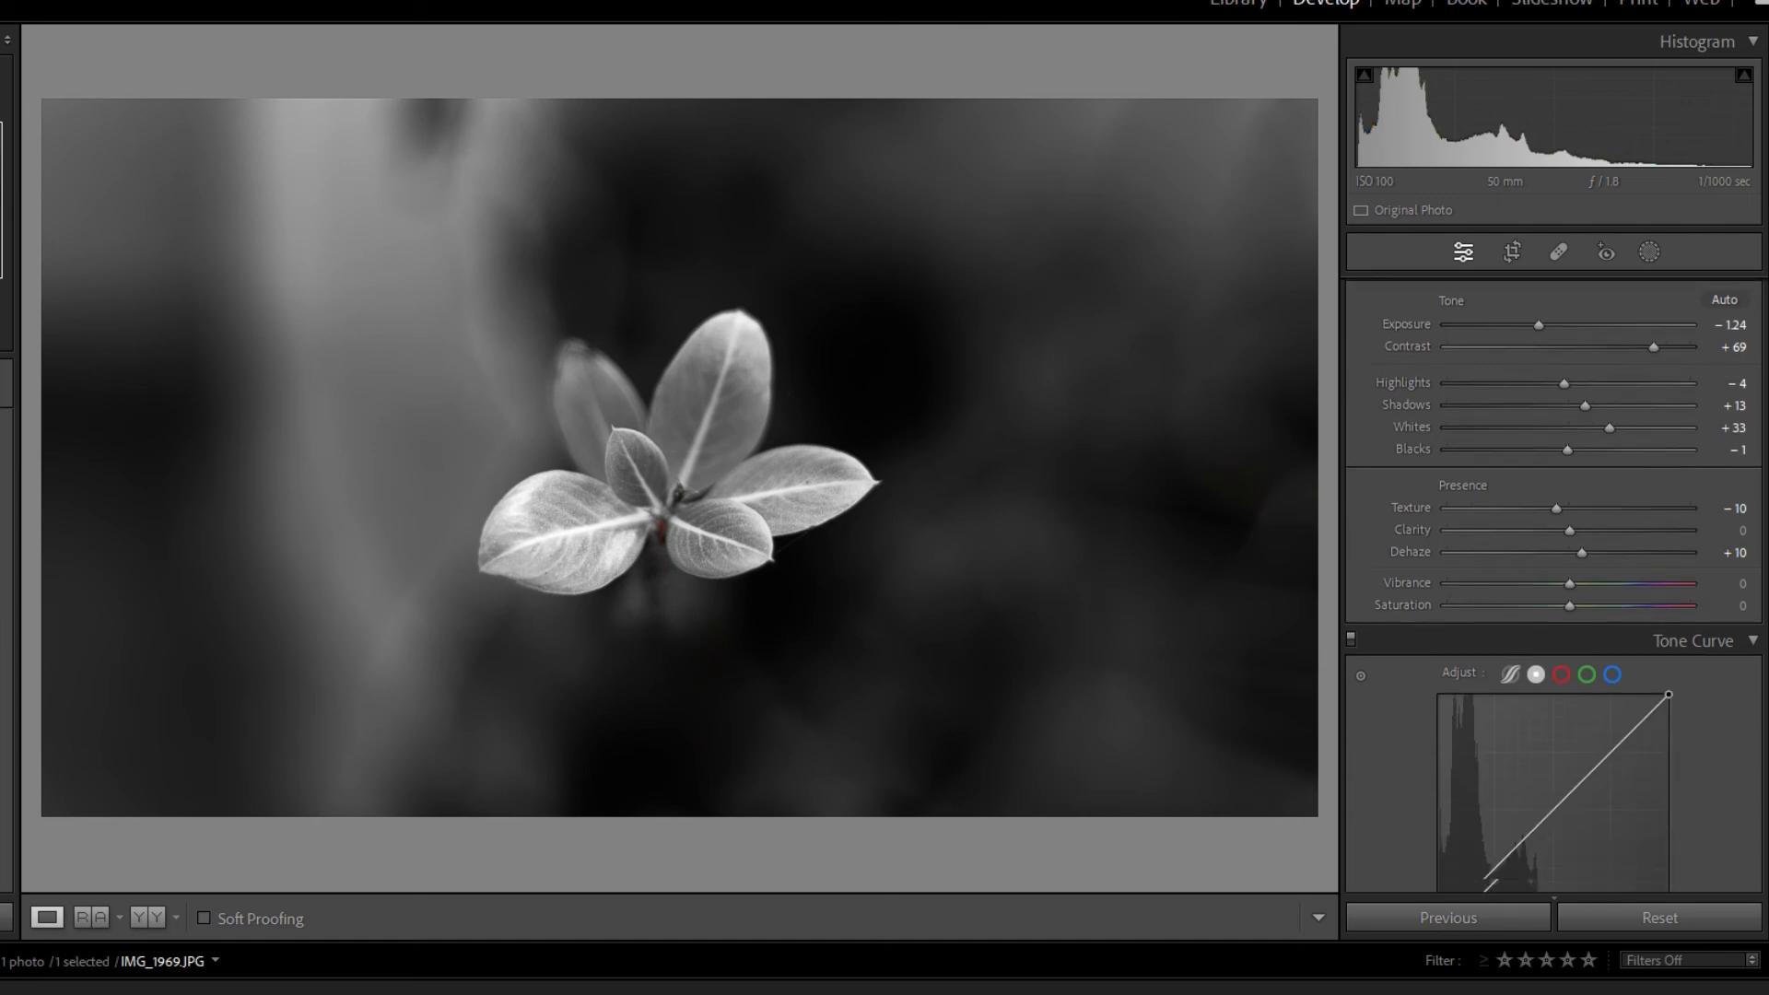
click(1512, 401)
drag(1606, 483, 1606, 474)
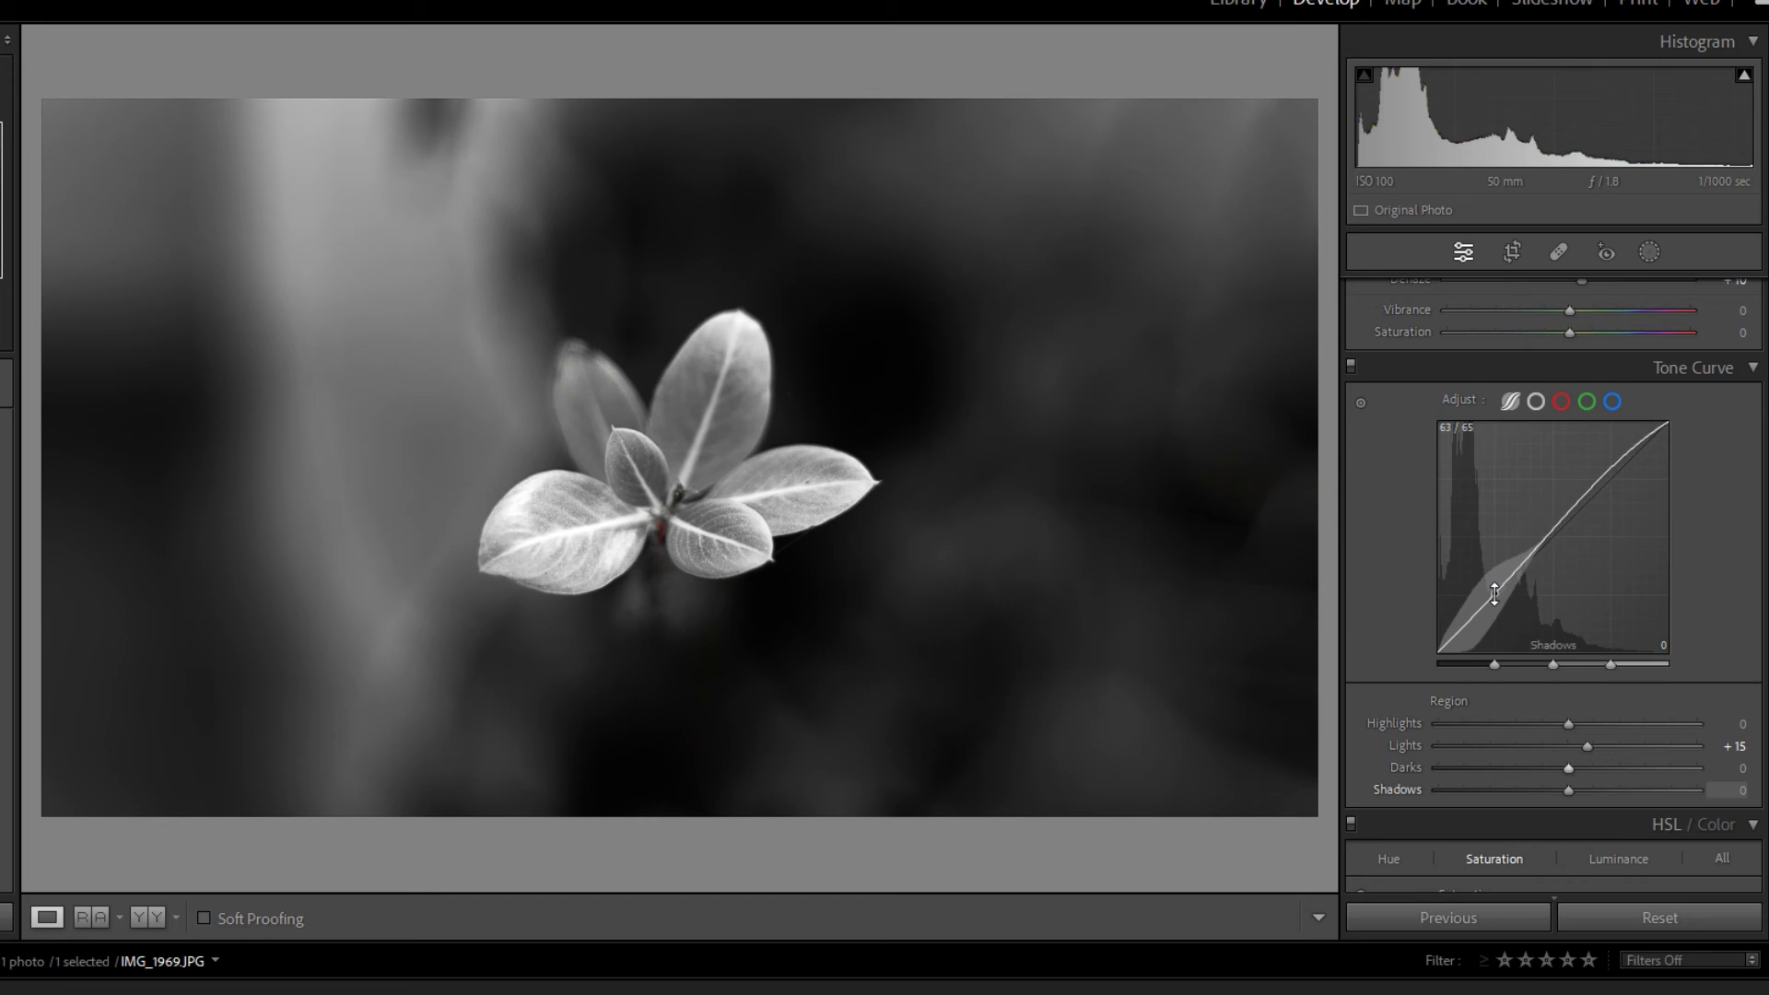
drag(1495, 594, 1494, 592)
- Add anchor points in the shadows of the point curve and lift the black point to an output of 12
click(1535, 401)
click(1465, 624)
drag(1440, 653, 1412, 644)
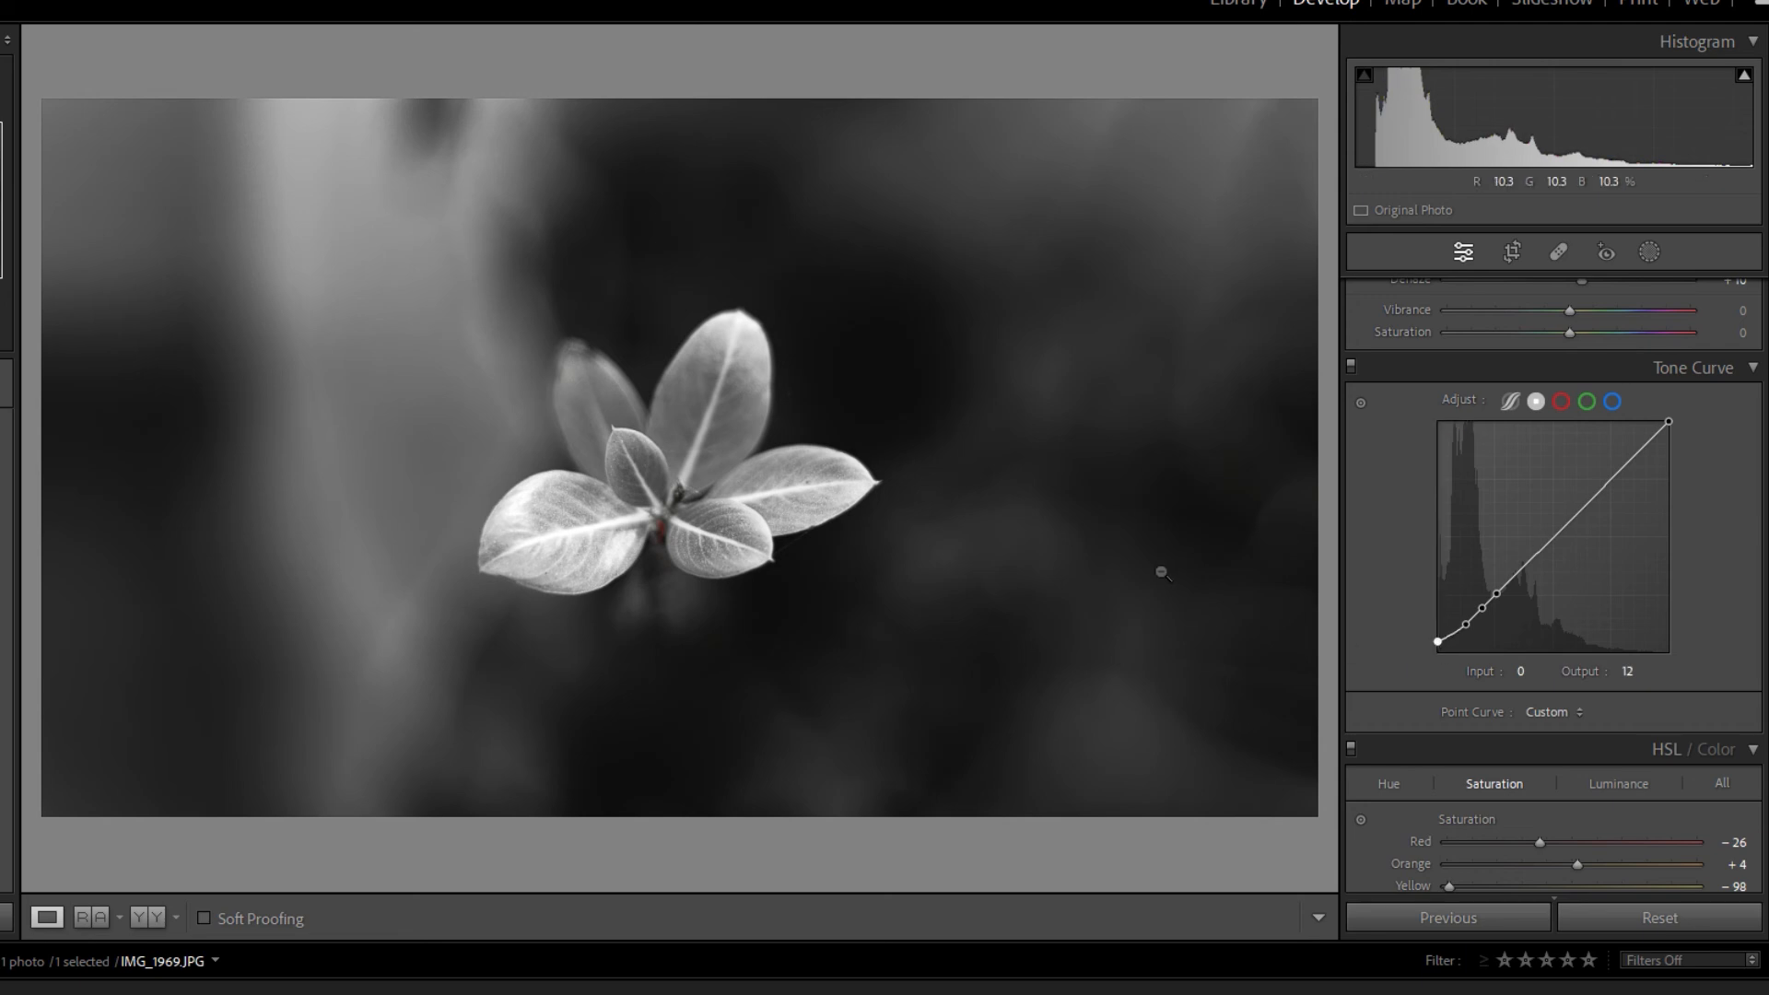
- Set the Sharpening Amount to 36 and the Noise Reduction Luminance to 2
scroll(1553, 586, down, 10)
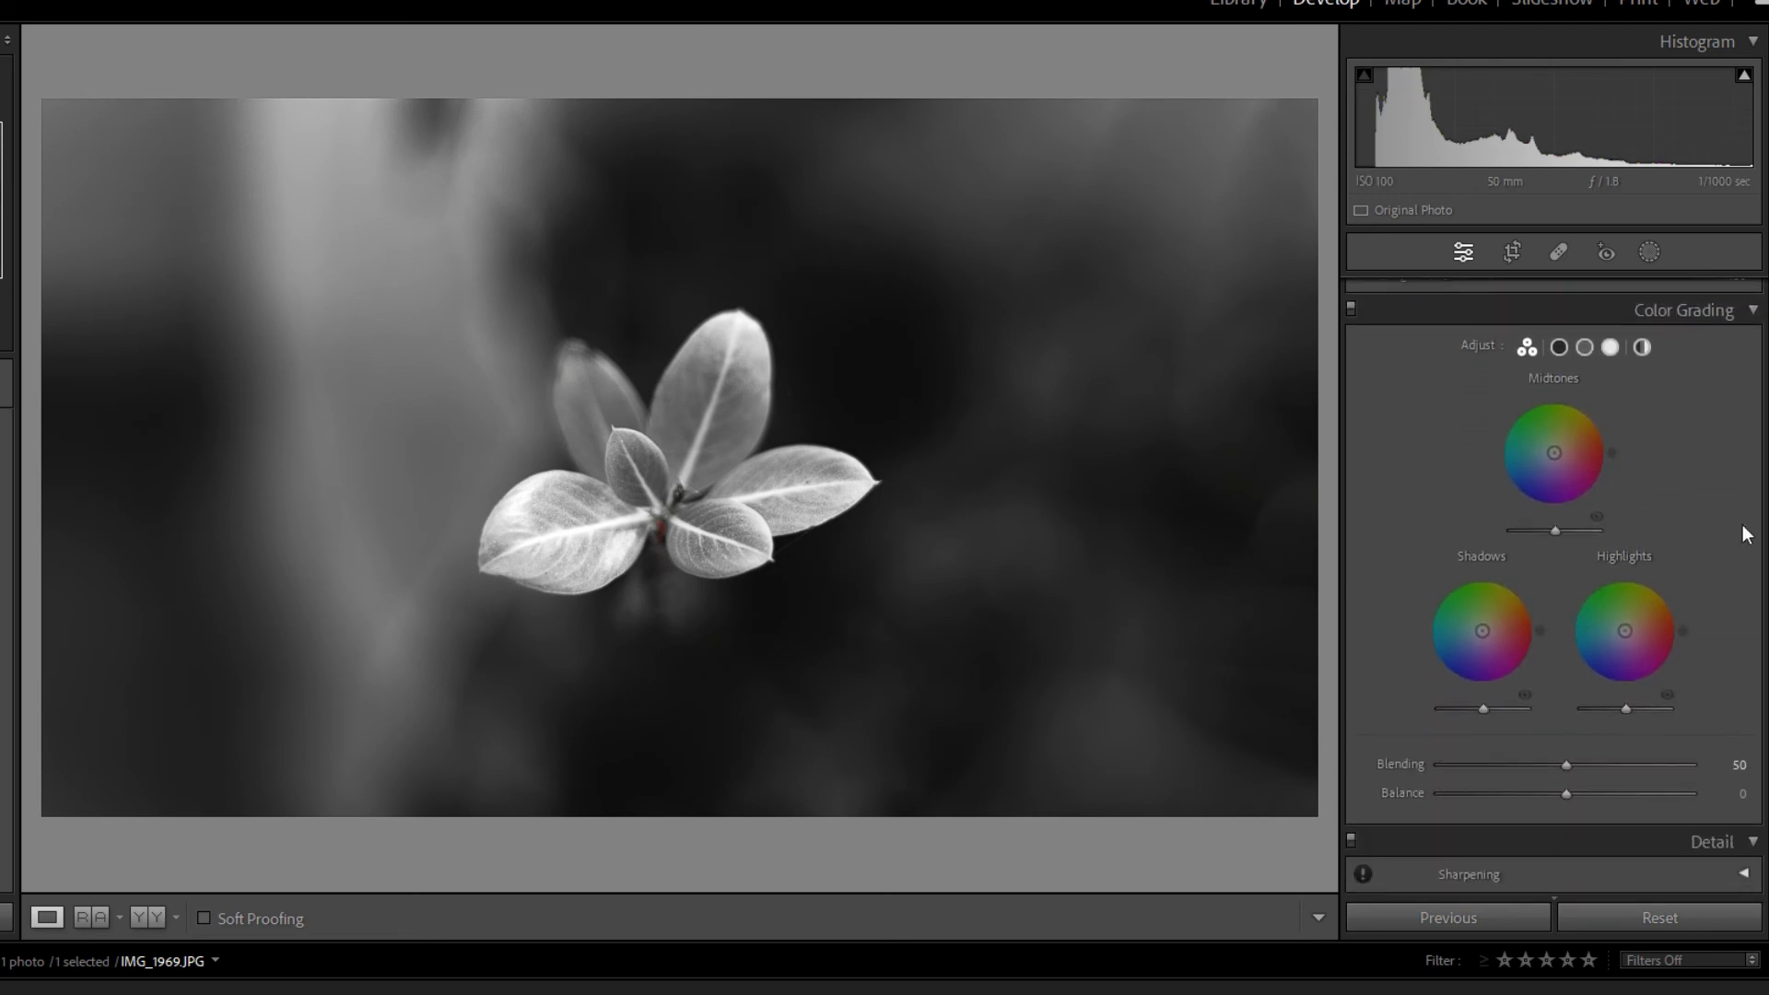
scroll(1601, 351, down, 3)
scroll(1452, 404, down, 6)
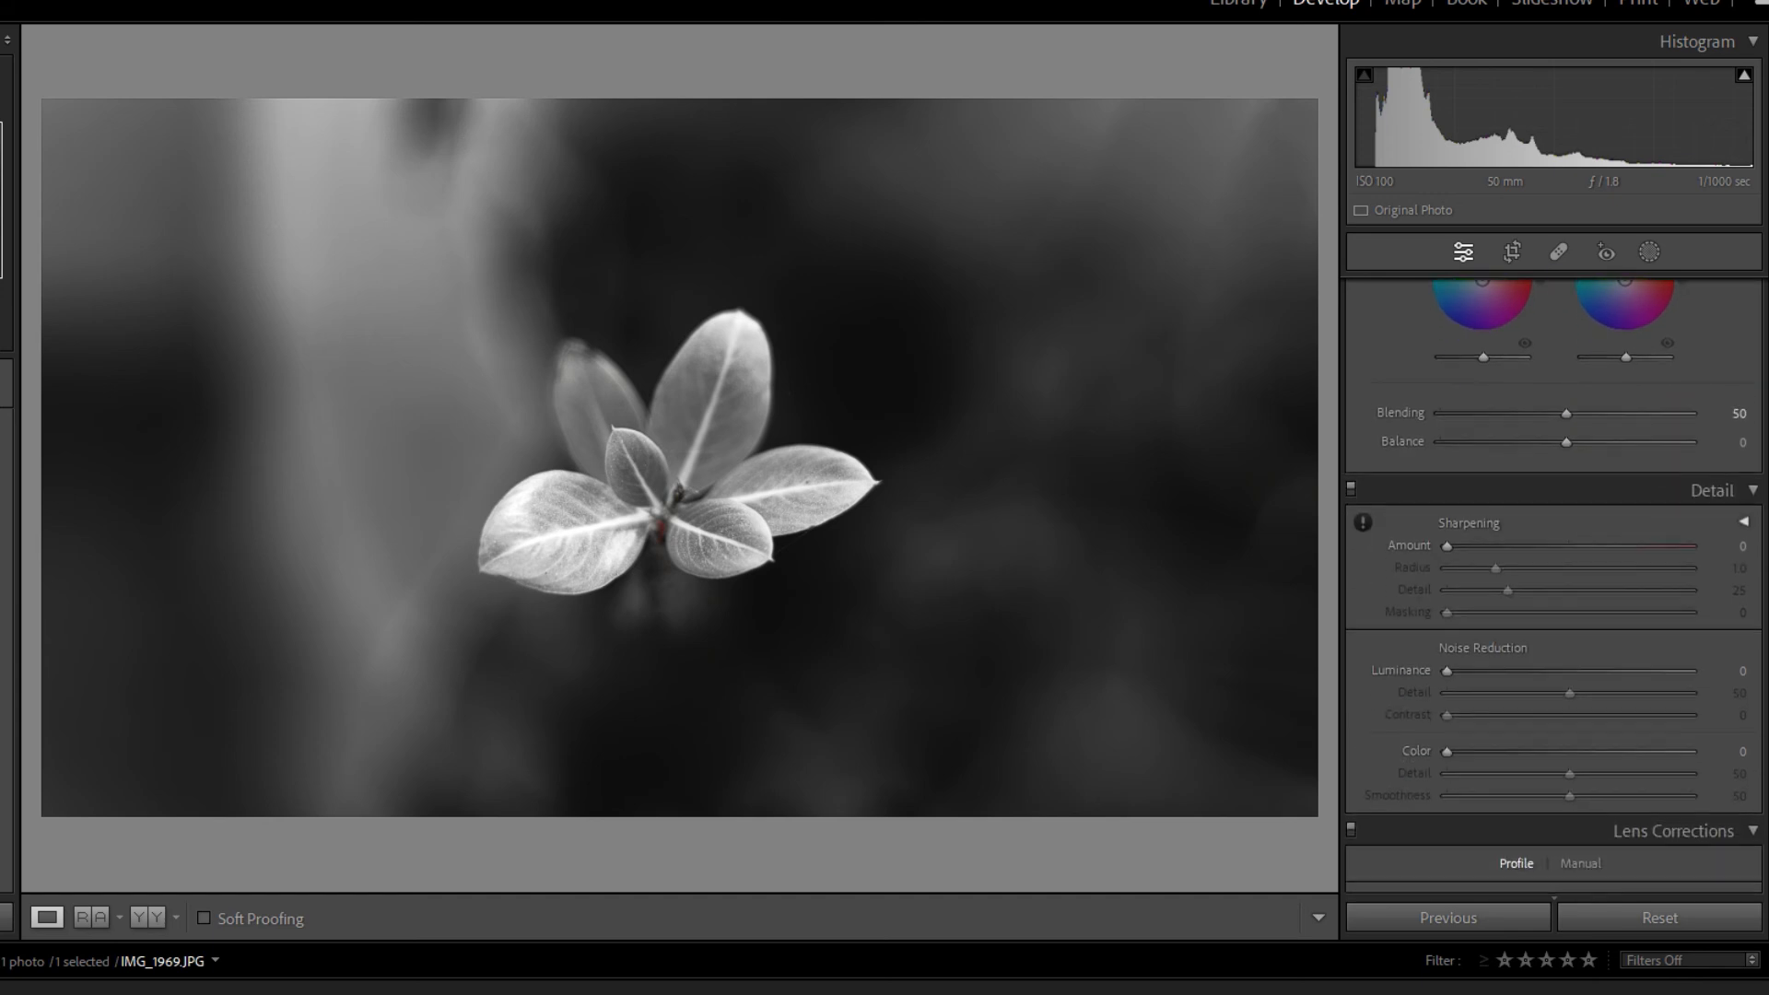
drag(1453, 405, 1507, 402)
drag(1447, 521, 1454, 521)
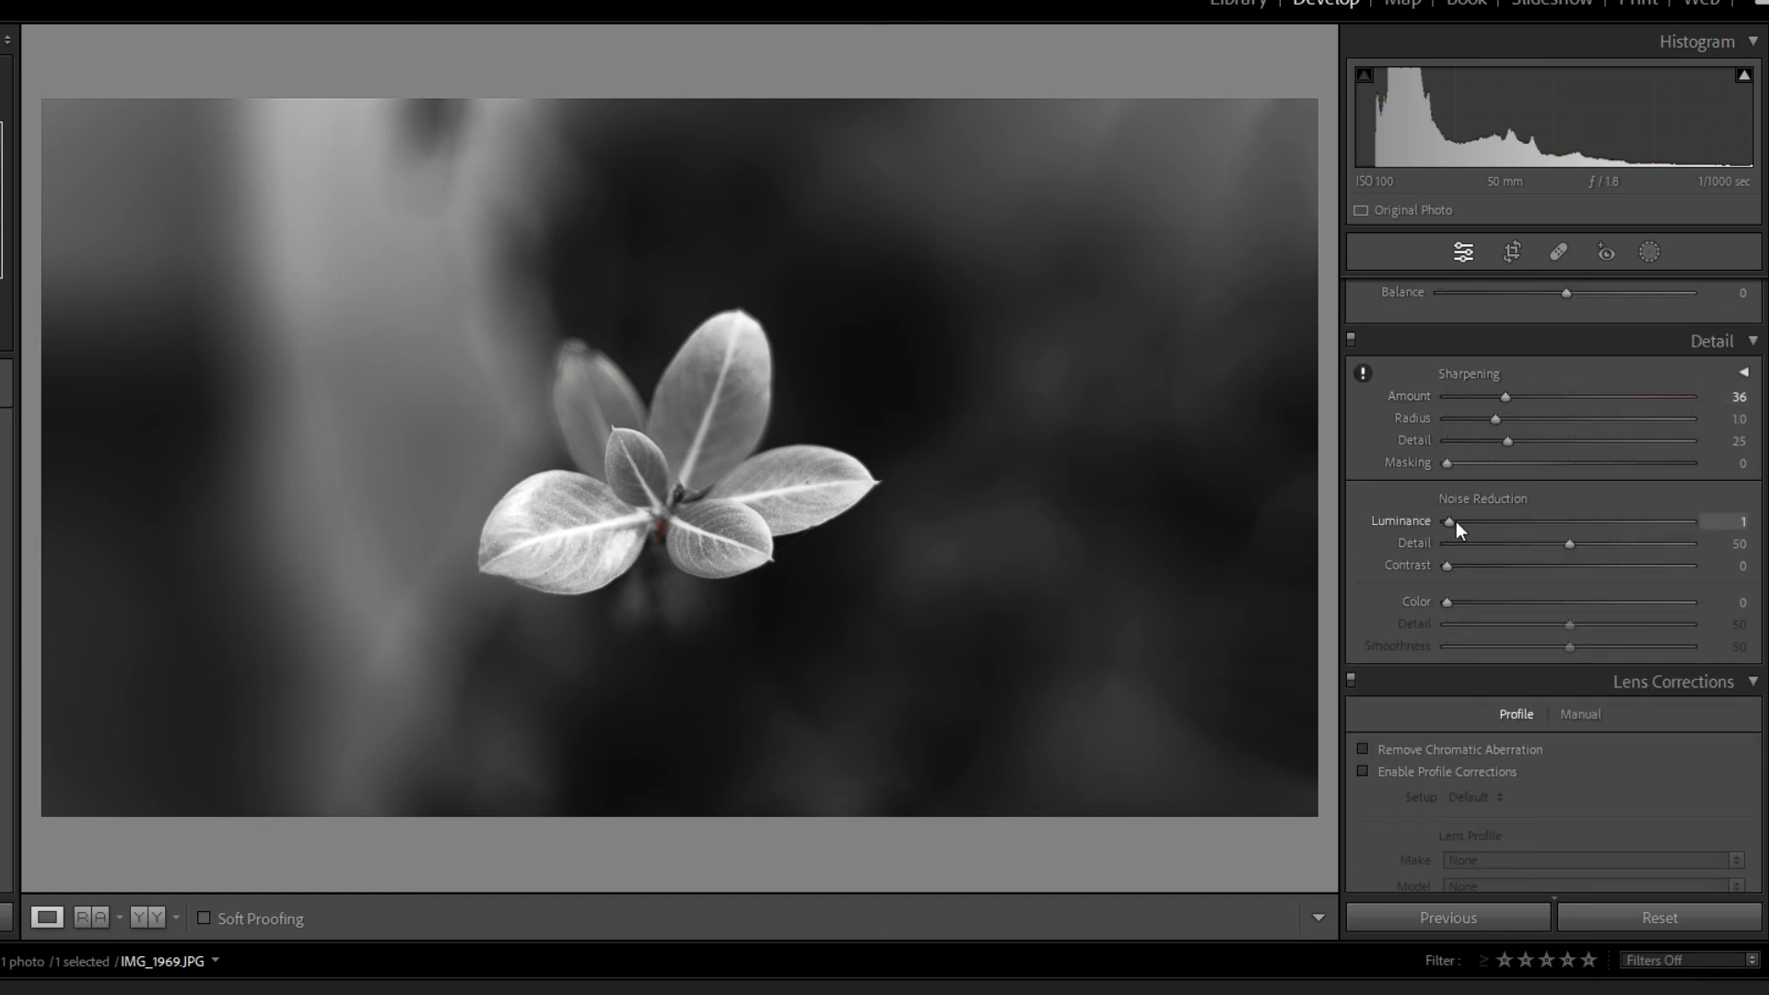
- Enable Remove Chromatic Aberration in the lens corrections and set the Post-Crop Vignetting Amount to -23
scroll(1474, 521, down, 2)
scroll(1373, 518, down, 2)
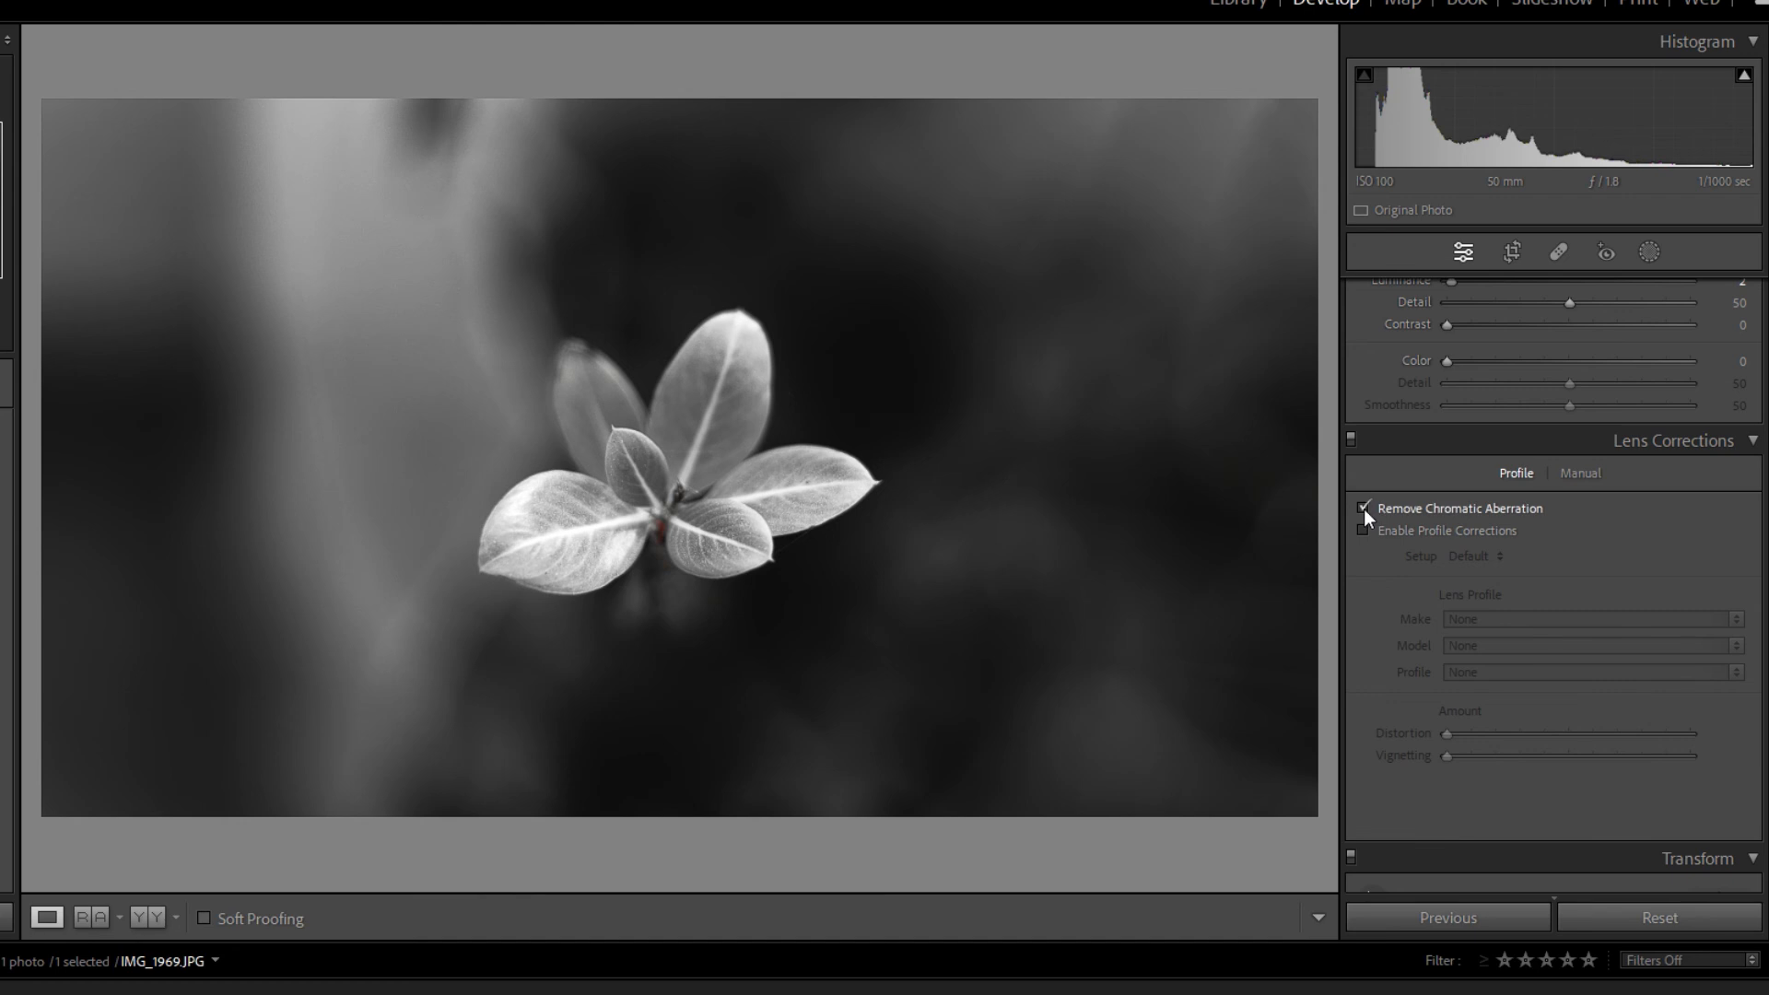
scroll(1364, 508, down, 5)
scroll(1734, 718, down, 8)
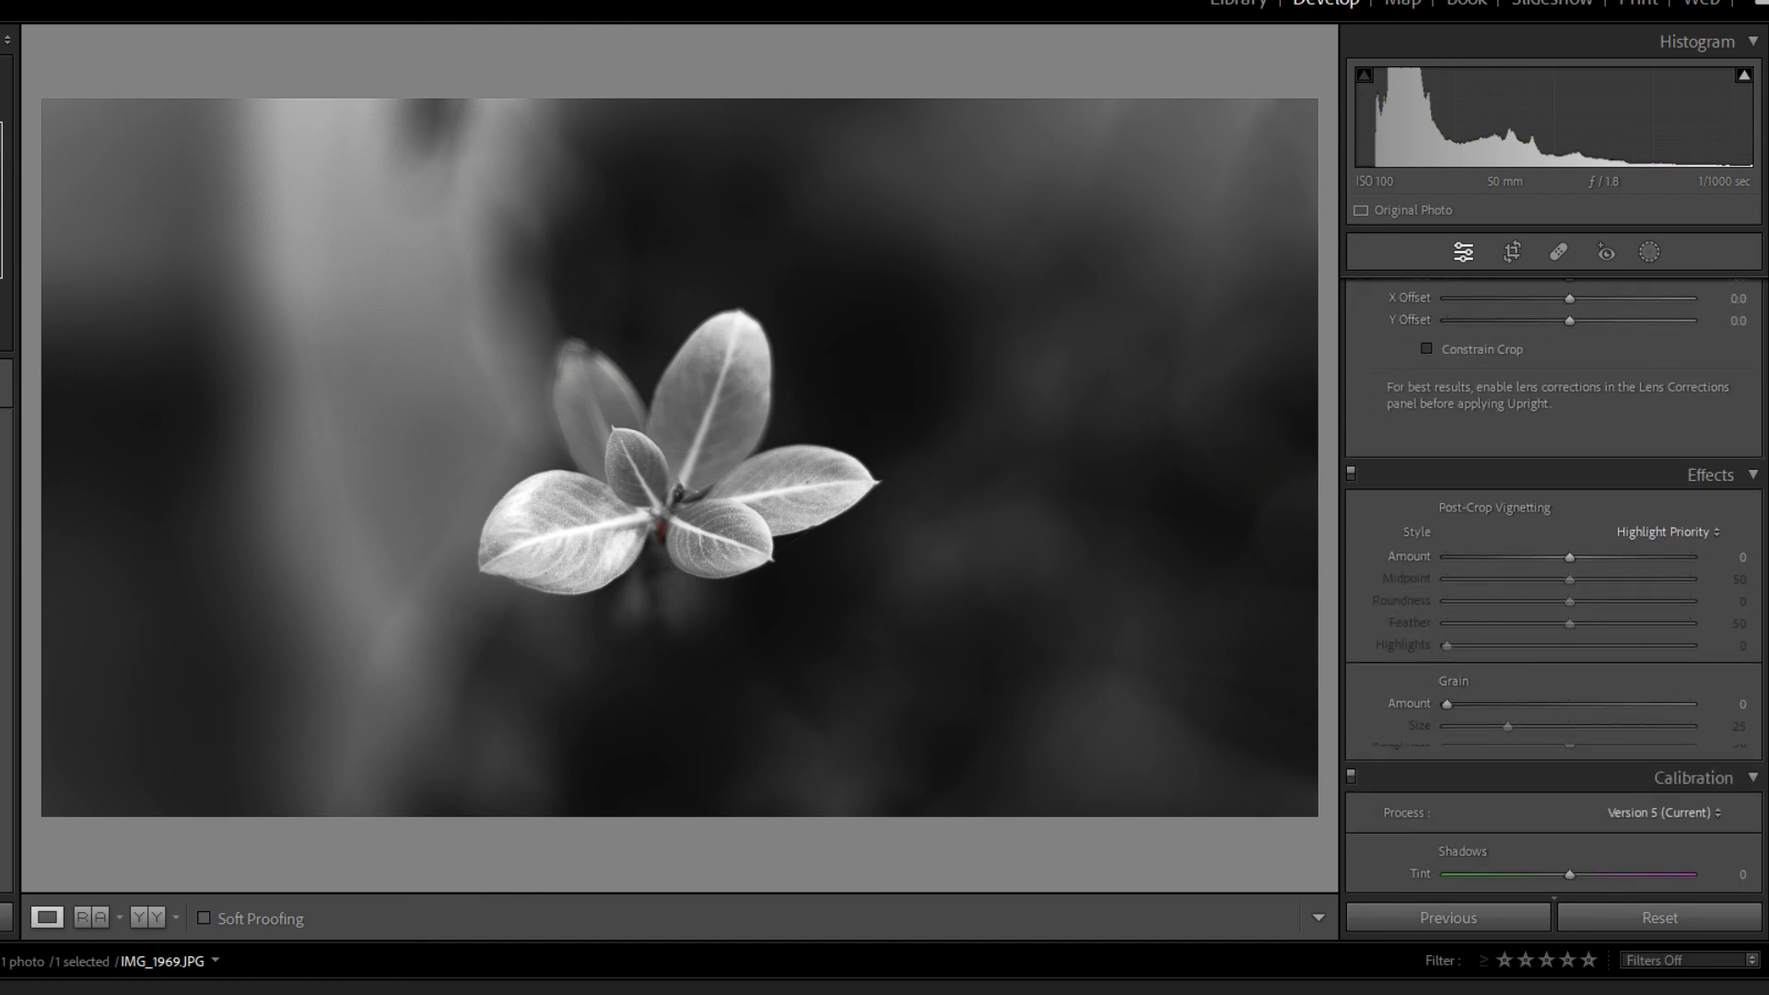
drag(1567, 431, 1541, 433)
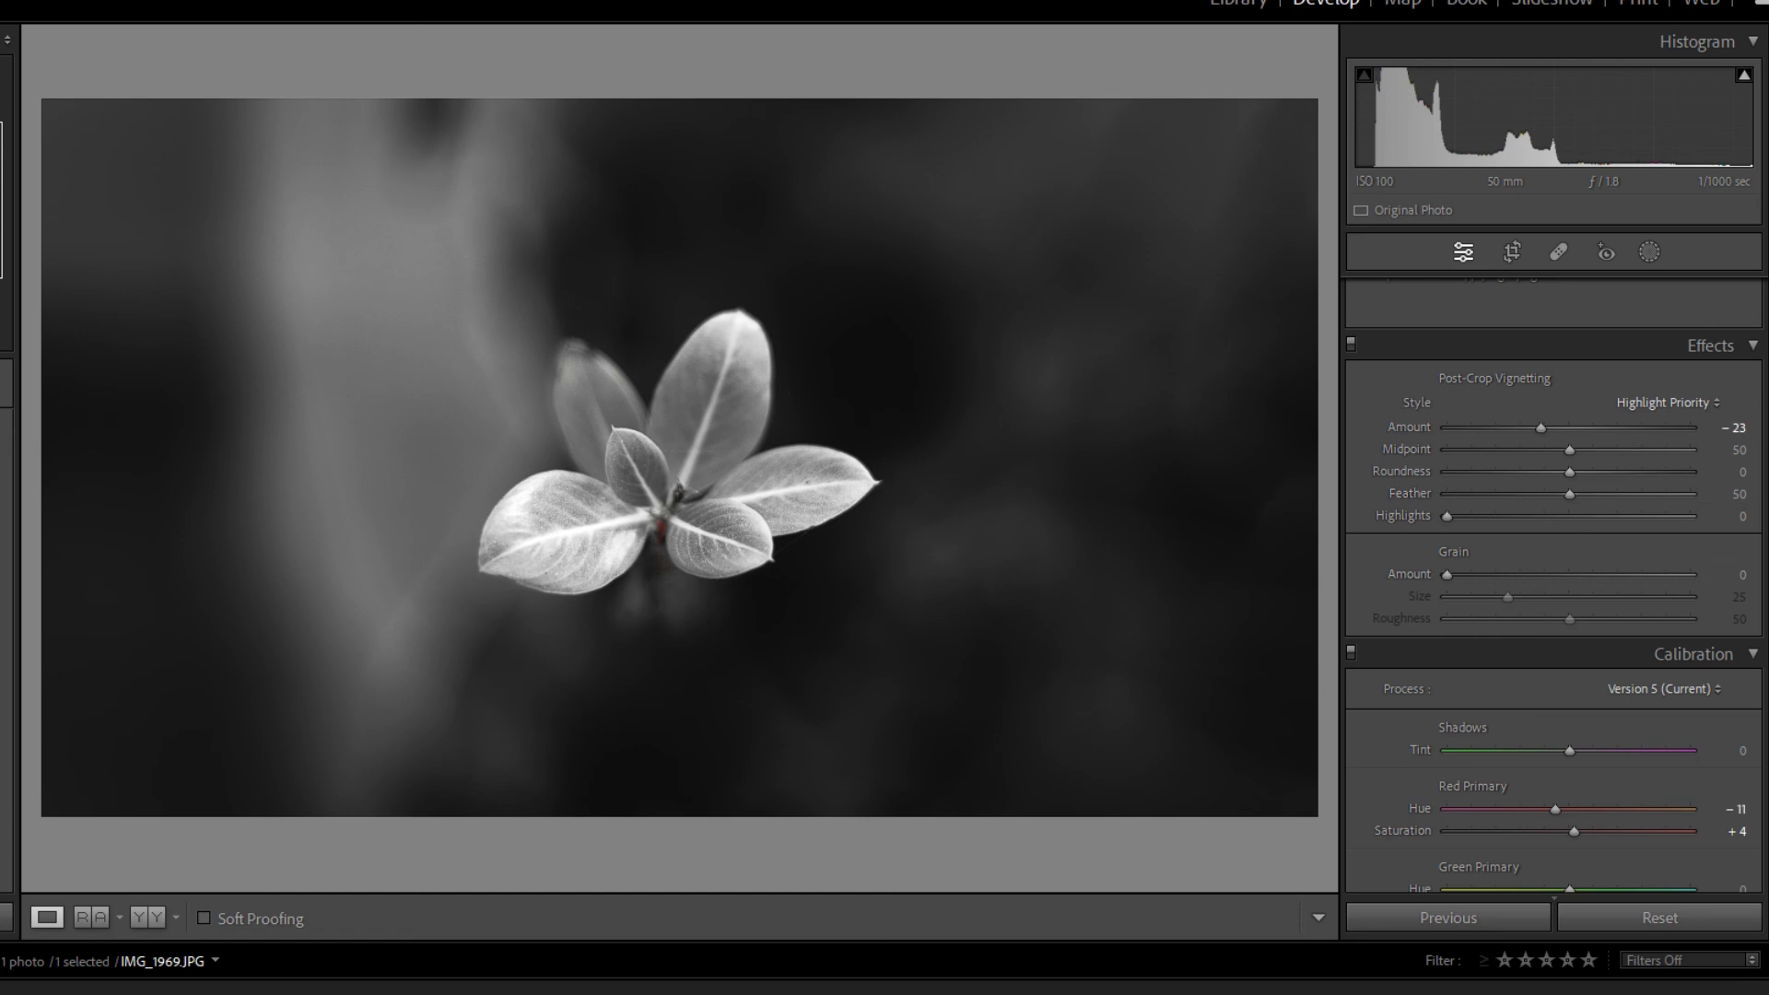
- Switch the Calibration adjustments off and back on to compare their effect on the photo
scroll(1739, 851, down, 2)
click(1350, 529)
click(1350, 529)
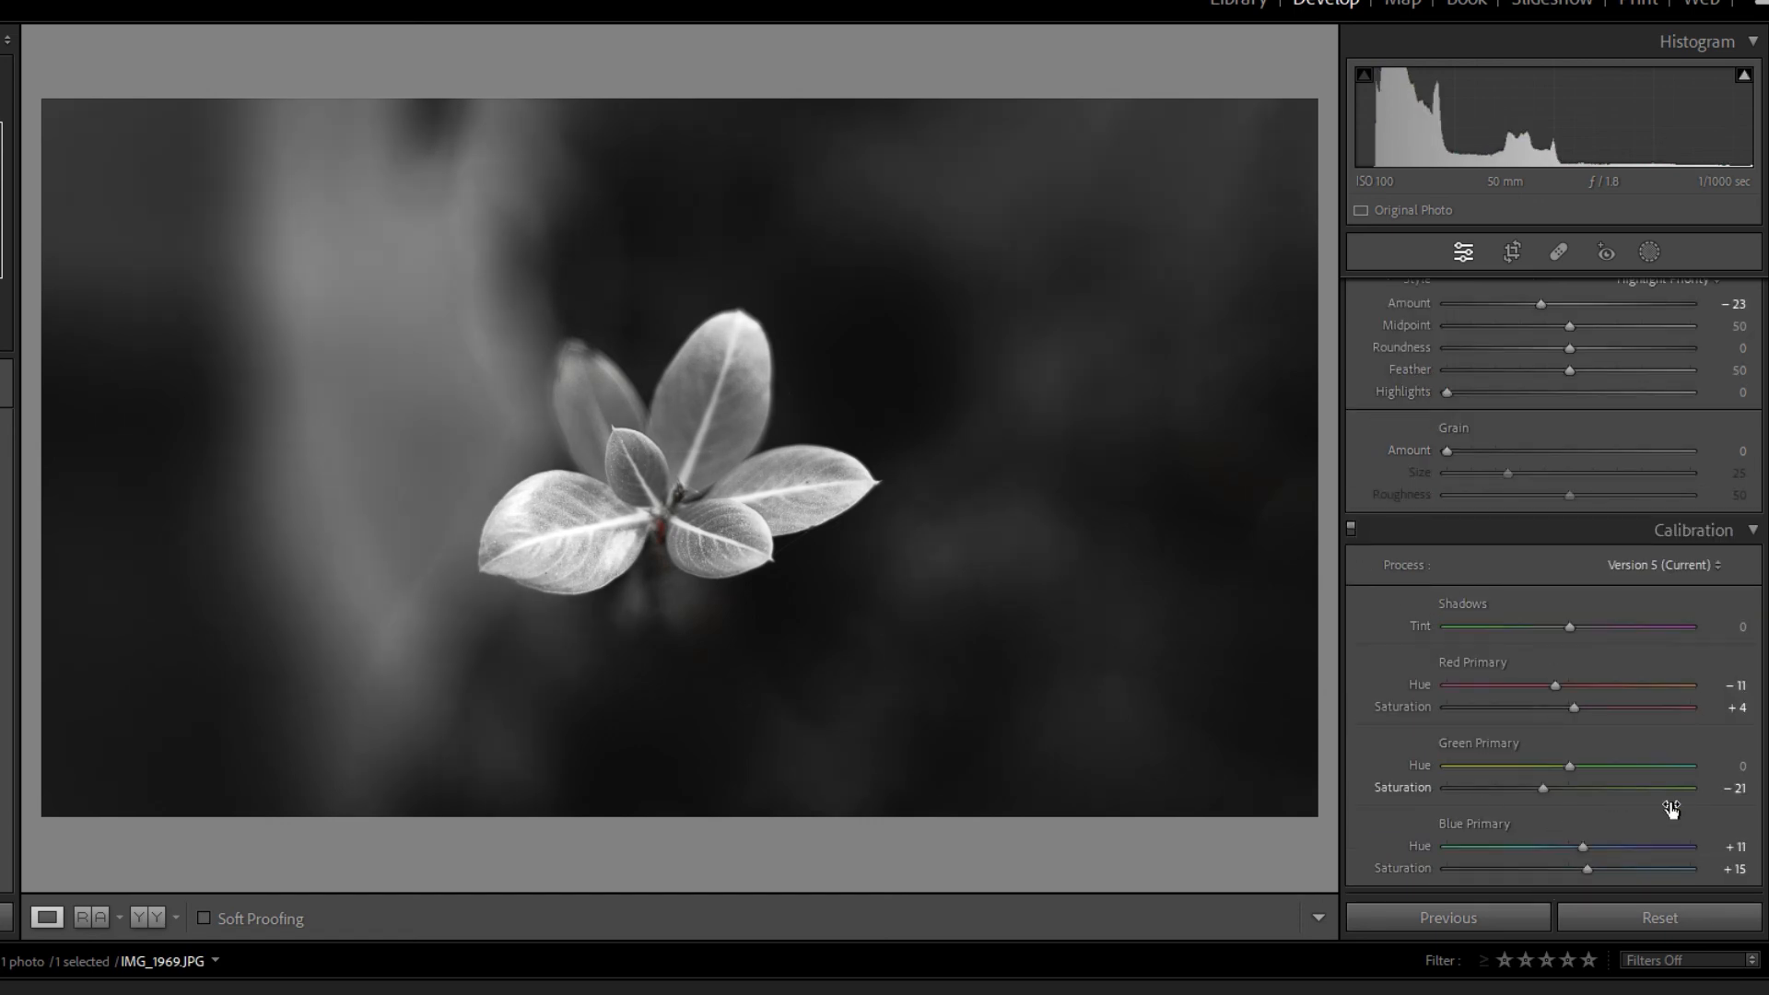